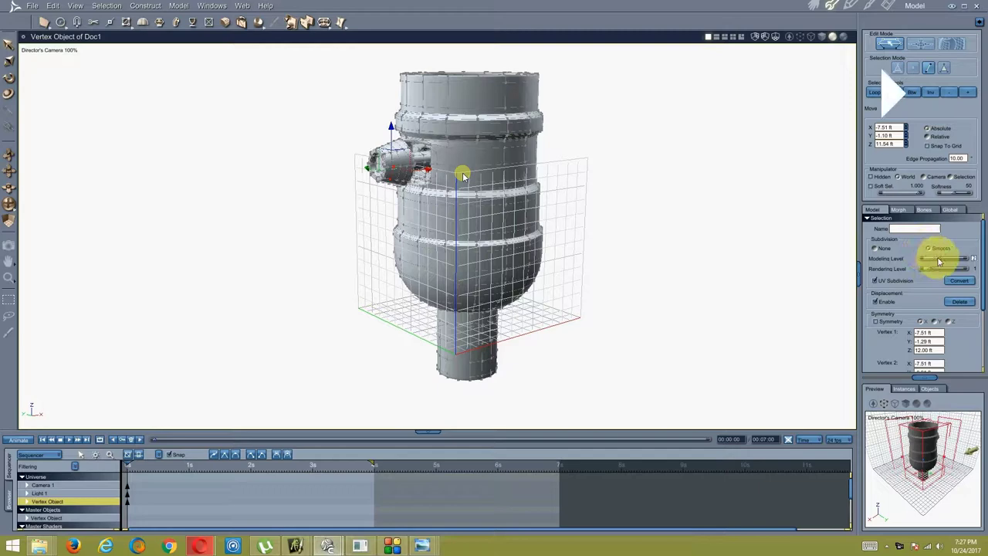
# Select the vessel's entire top rim edge loop.
pyautogui.moveTo(470, 166); pyautogui.dragTo(535, 247, button='middle')
pyautogui.click(942, 67)
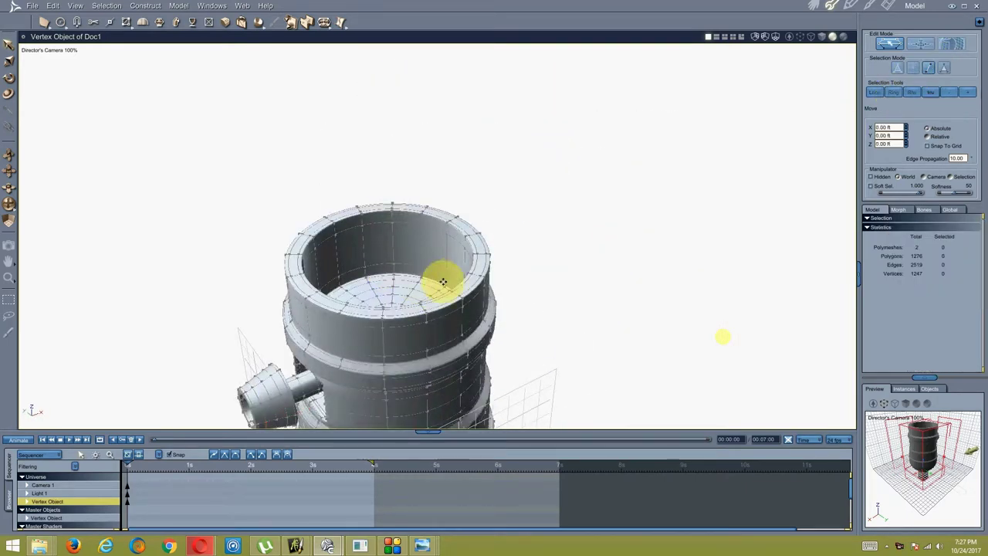
pyautogui.moveTo(443, 281); pyautogui.dragTo(422, 256, button='middle')
pyautogui.click(480, 247)
pyautogui.click(875, 93)
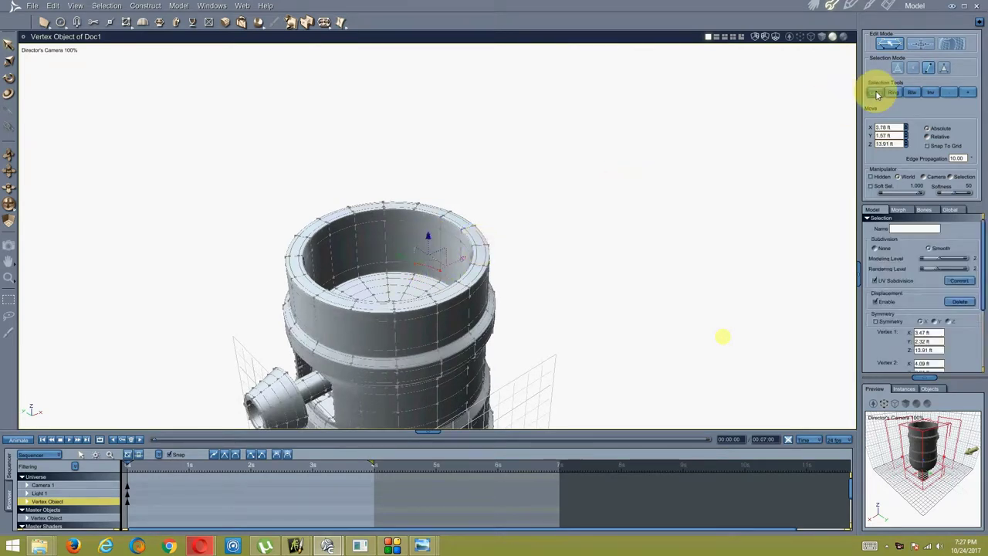
pyautogui.moveTo(587, 223); pyautogui.dragTo(525, 260, button='middle')
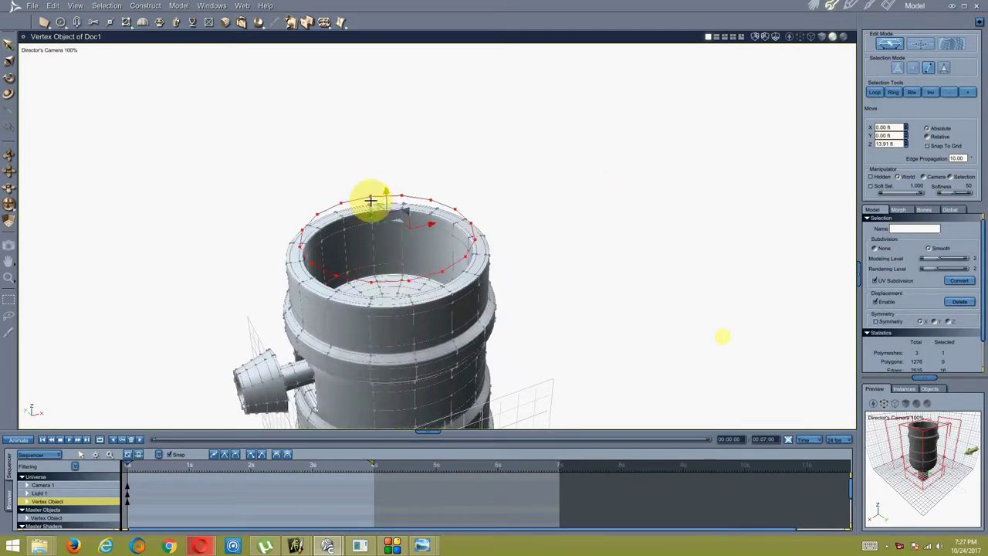
# Extrude the top rim upward into a new ring, then lower it toward the vessel top.
pyautogui.click(157, 23)
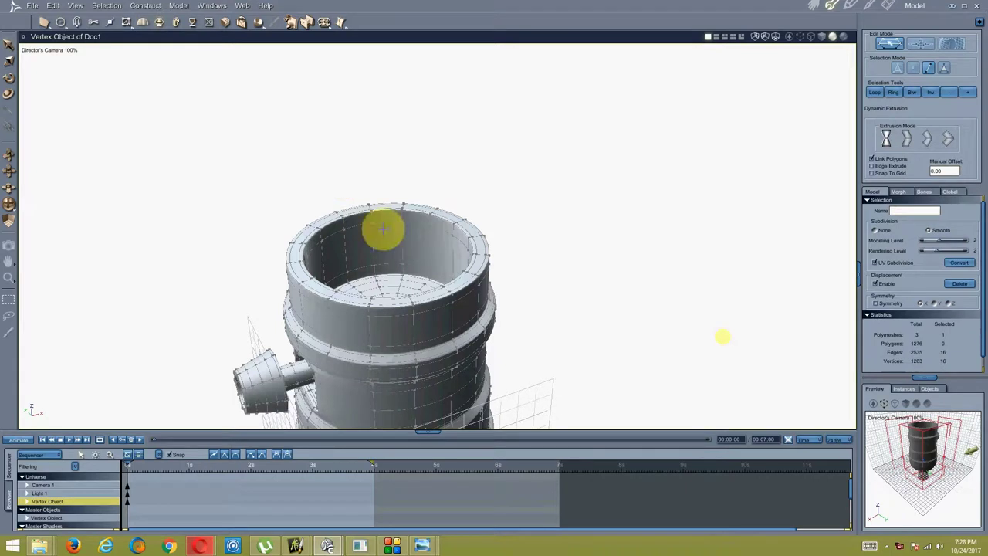
pyautogui.click(816, 37)
pyautogui.moveTo(390, 229); pyautogui.dragTo(379, 156)
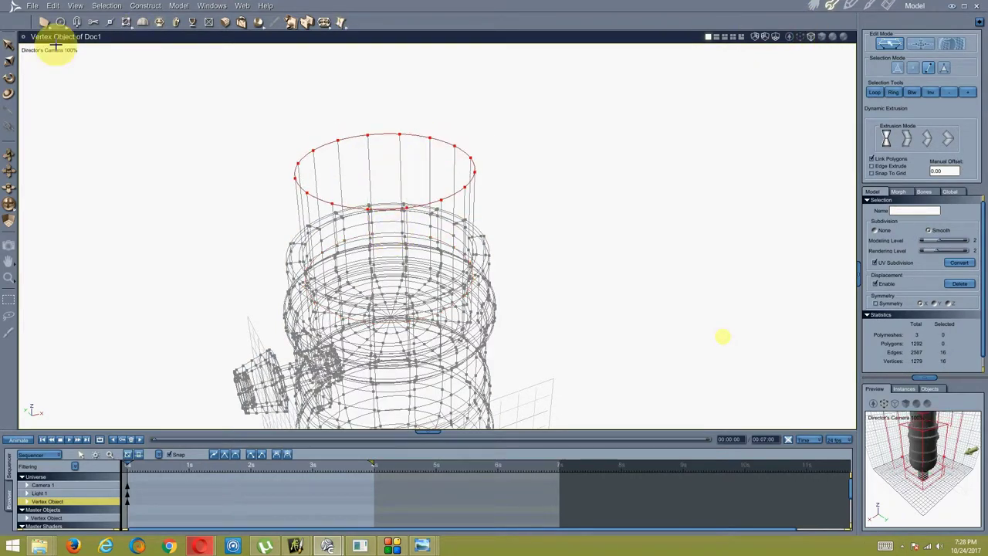
pyautogui.click(11, 48)
pyautogui.click(844, 36)
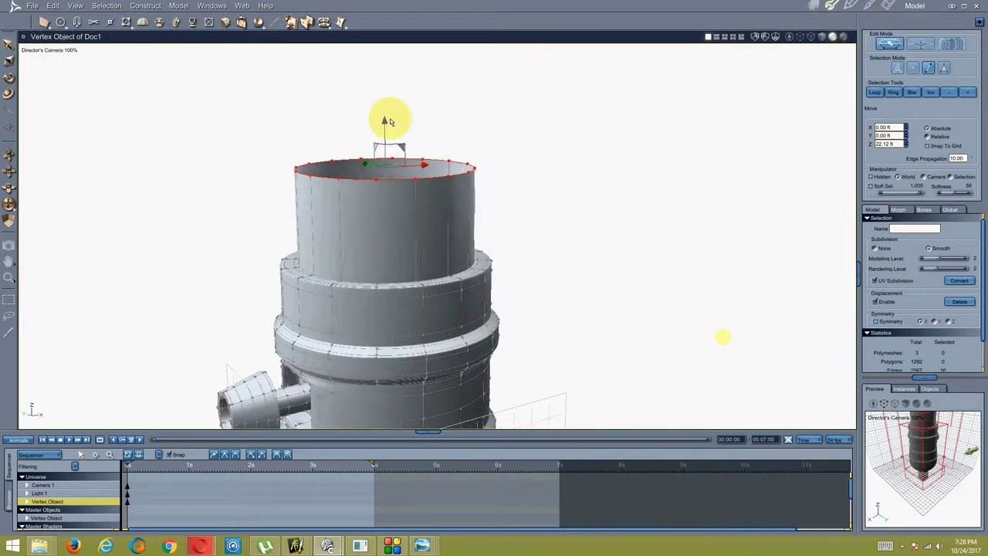
pyautogui.moveTo(386, 121); pyautogui.dragTo(363, 187)
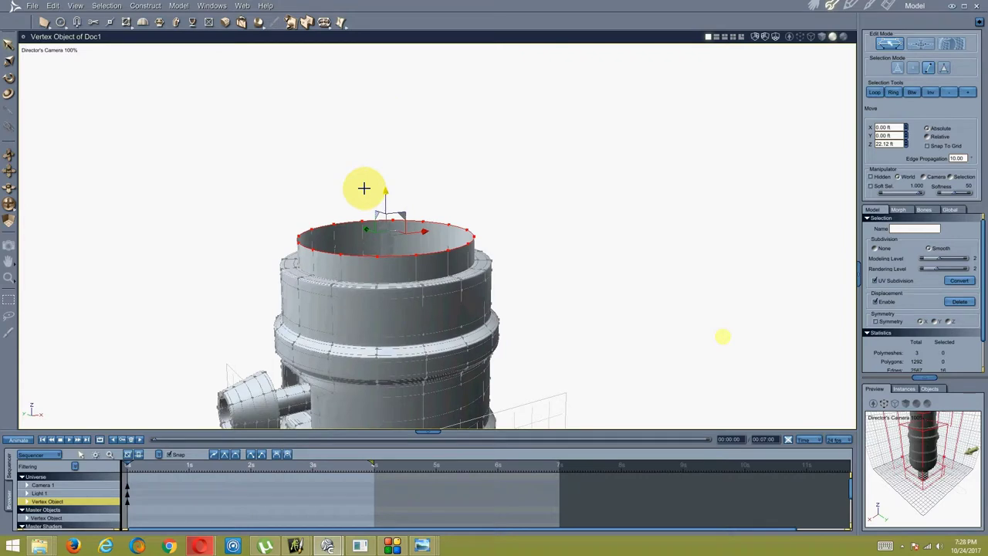
# Extrude the rim inward to form an inset lip.
pyautogui.click(158, 22)
pyautogui.moveTo(375, 210)
pyautogui.mouseDown()
pyautogui.moveTo(397, 157)
pyautogui.moveTo(490, 53)
pyautogui.mouseUp()
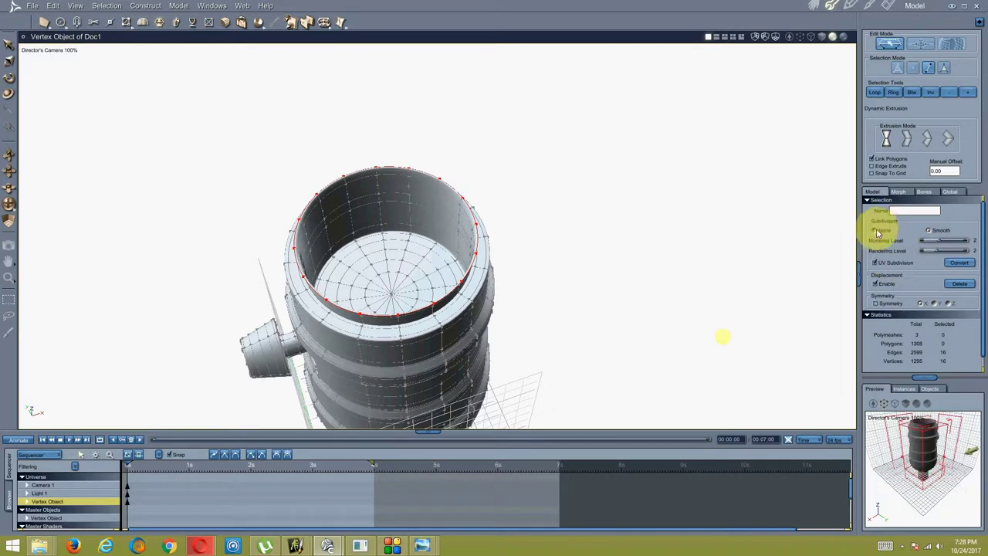
pyautogui.moveTo(393, 265); pyautogui.dragTo(249, 151, button='middle')
pyautogui.click(249, 150)
pyautogui.moveTo(394, 232); pyautogui.dragTo(320, 231, button='middle')
# Extrude the inner ring upward into a narrower cylindrical tube.
pyautogui.click(159, 22)
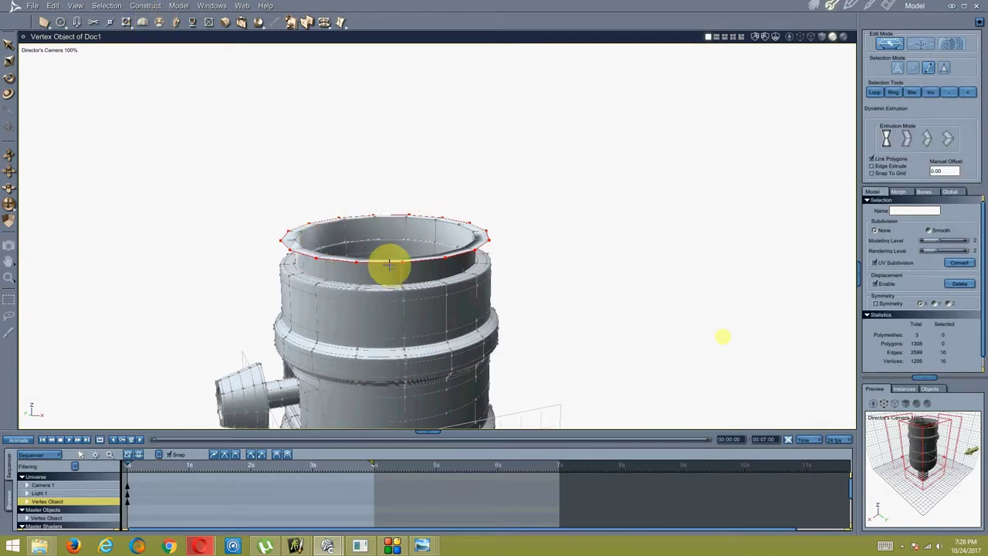
pyautogui.moveTo(394, 213); pyautogui.dragTo(357, 150)
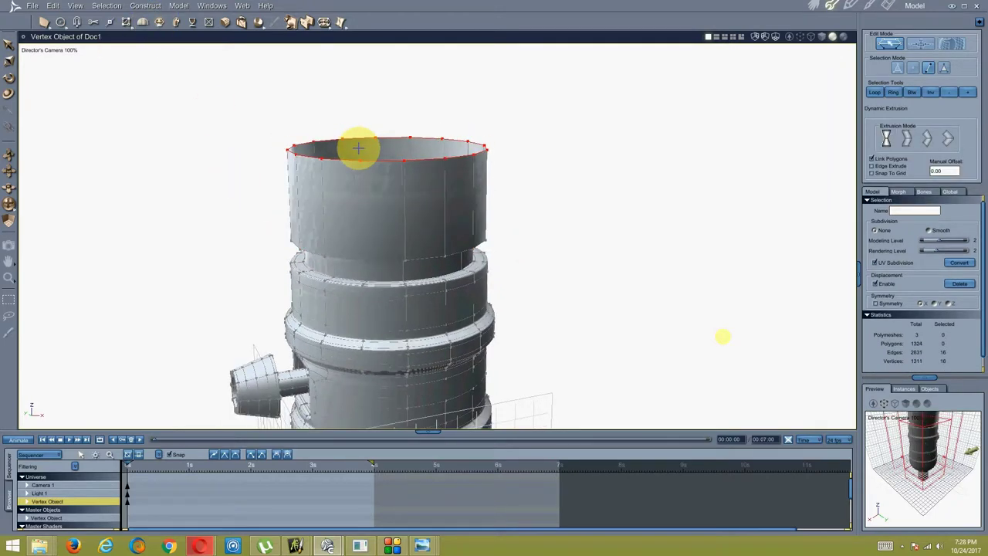
pyautogui.scroll(-3, 342, 224)
pyautogui.moveTo(343, 224); pyautogui.dragTo(340, 321, button='middle')
# Compare against the incandescent bulb and lamp-with-bulb reference photos in Photo Viewer.
pyautogui.moveTo(427, 550)
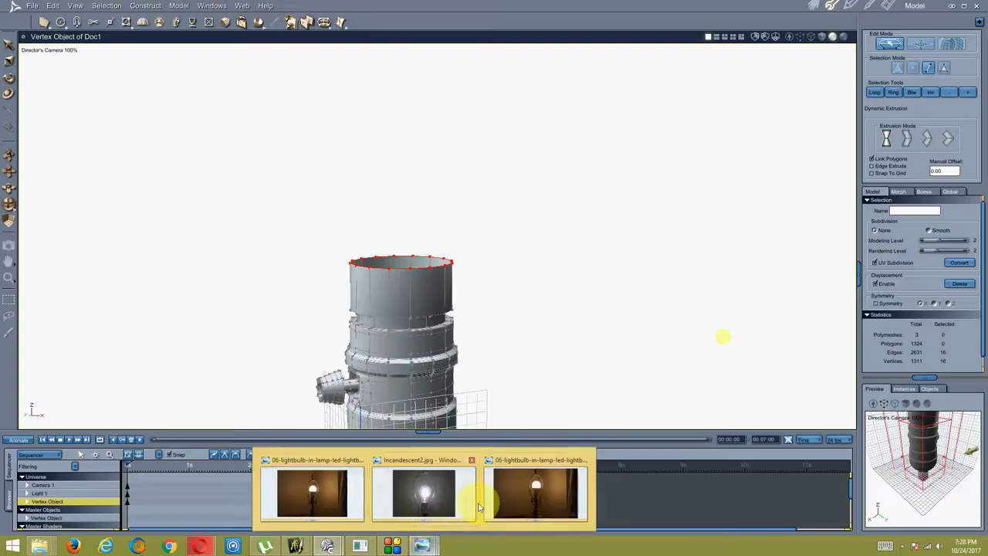
pyautogui.click(434, 486)
pyautogui.click(334, 504)
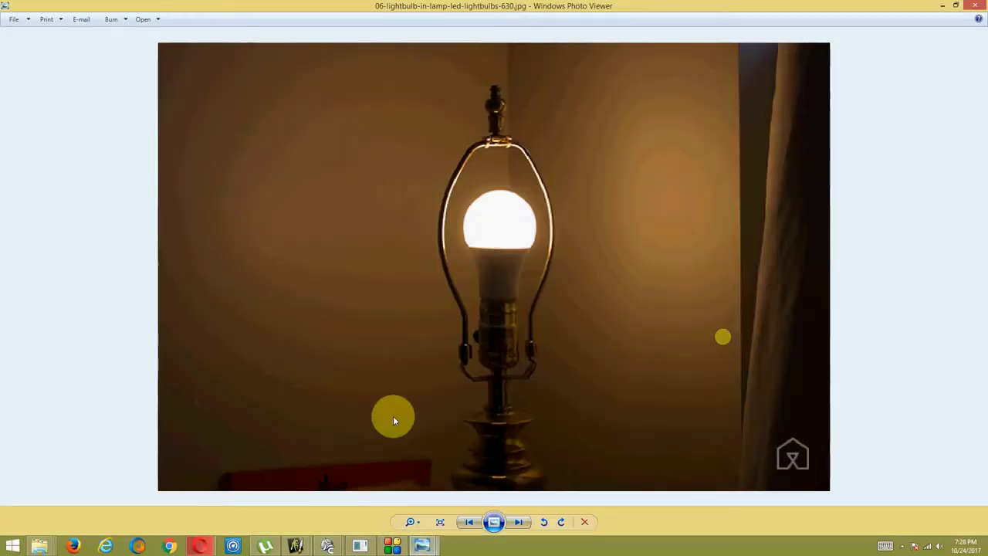
pyautogui.moveTo(328, 547)
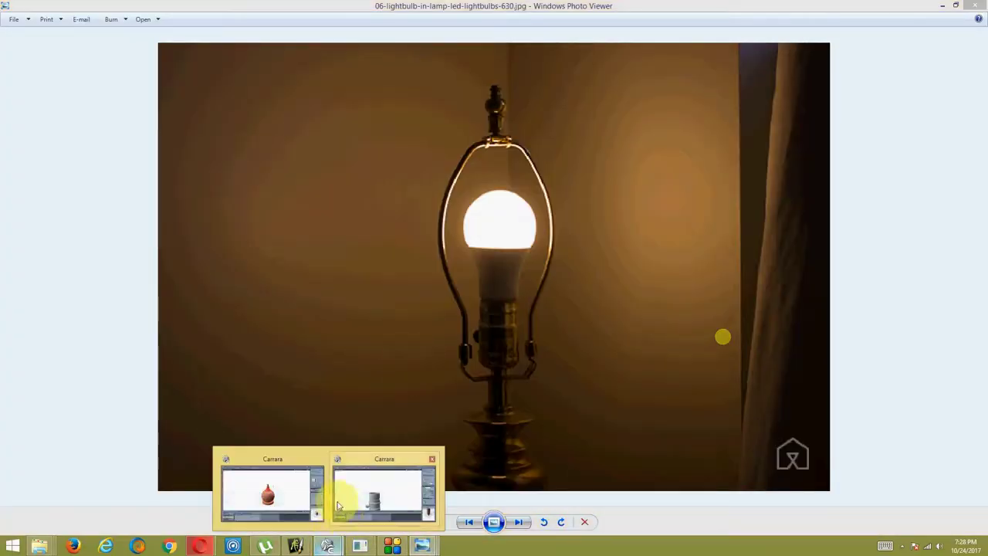
pyautogui.click(353, 490)
# Raise the top ring on Z and scale it outward into a flared cone.
pyautogui.click(21, 56)
pyautogui.click(380, 201)
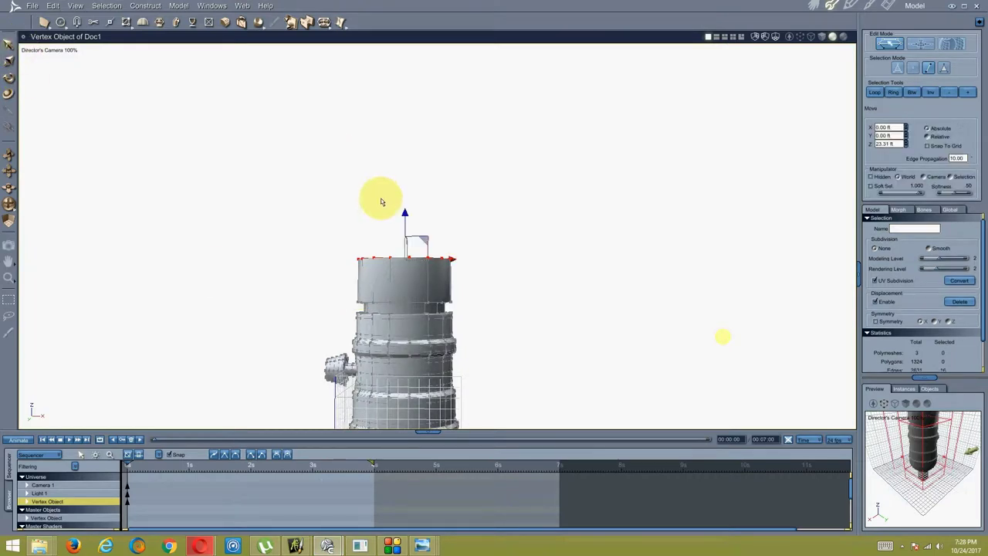
pyautogui.moveTo(399, 145); pyautogui.dragTo(92, 51)
pyautogui.click(161, 25)
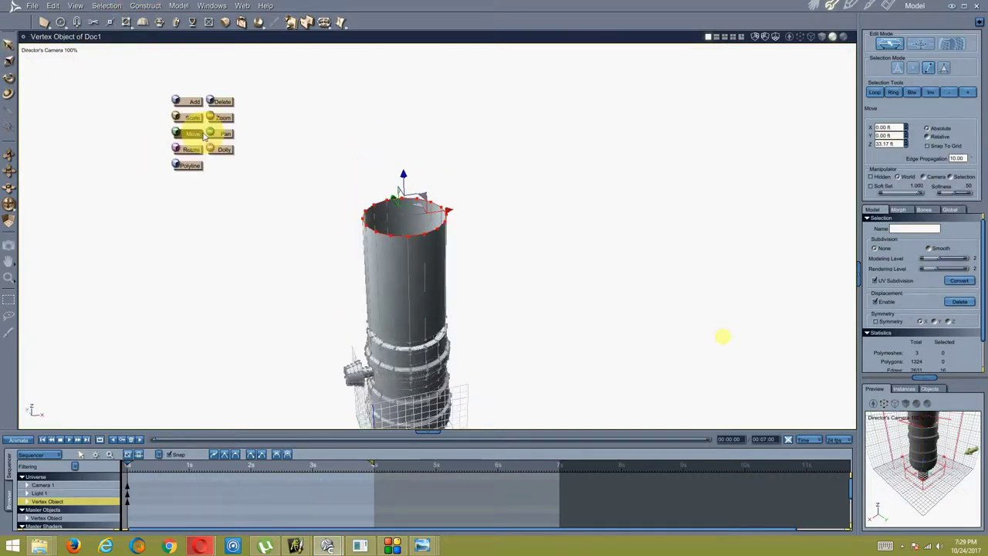
pyautogui.moveTo(404, 214); pyautogui.dragTo(405, 254)
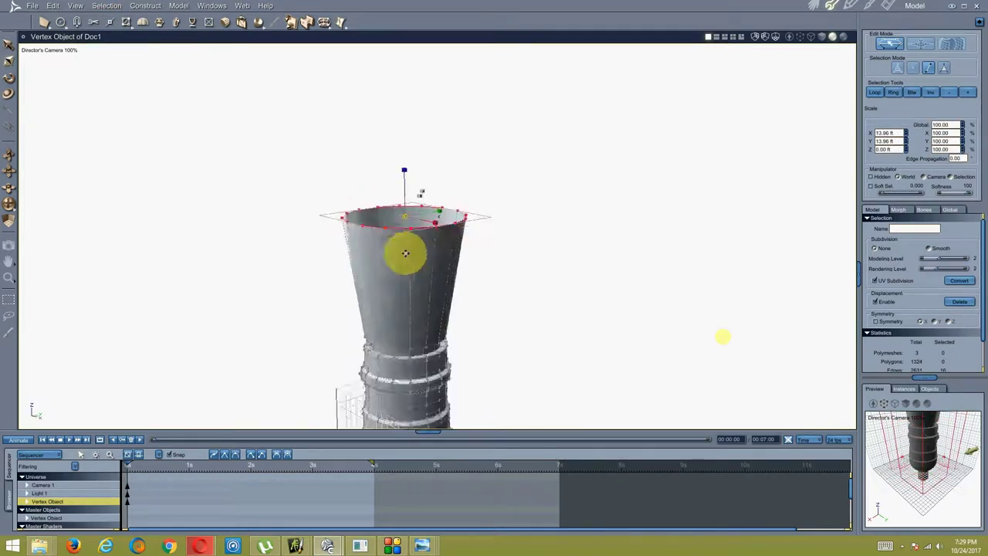
# Add an edge ring around the cone's middle with Extract Along and Extract Around, then deselect.
pyautogui.moveTo(325, 21); pyautogui.dragTo(326, 79)
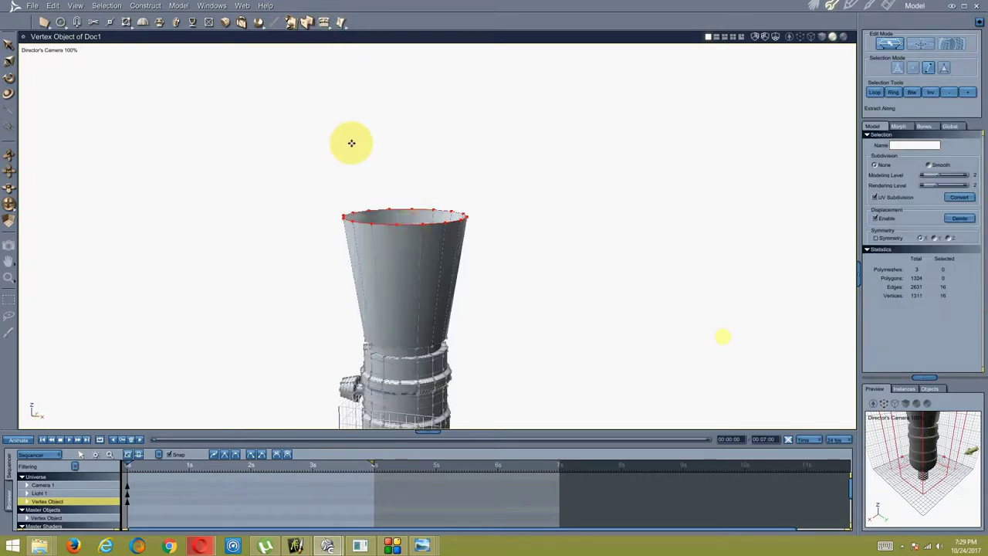
pyautogui.click(410, 286)
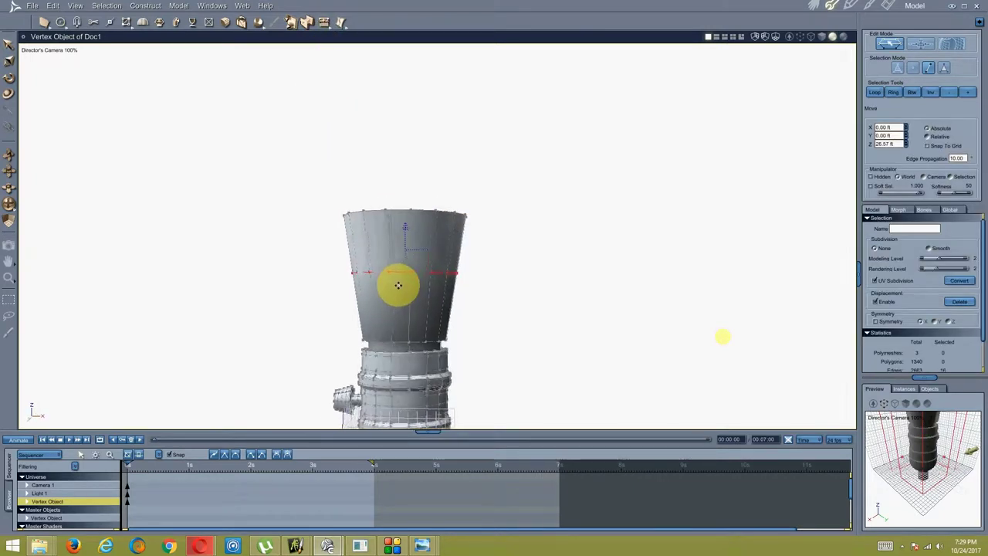
pyautogui.click(325, 44)
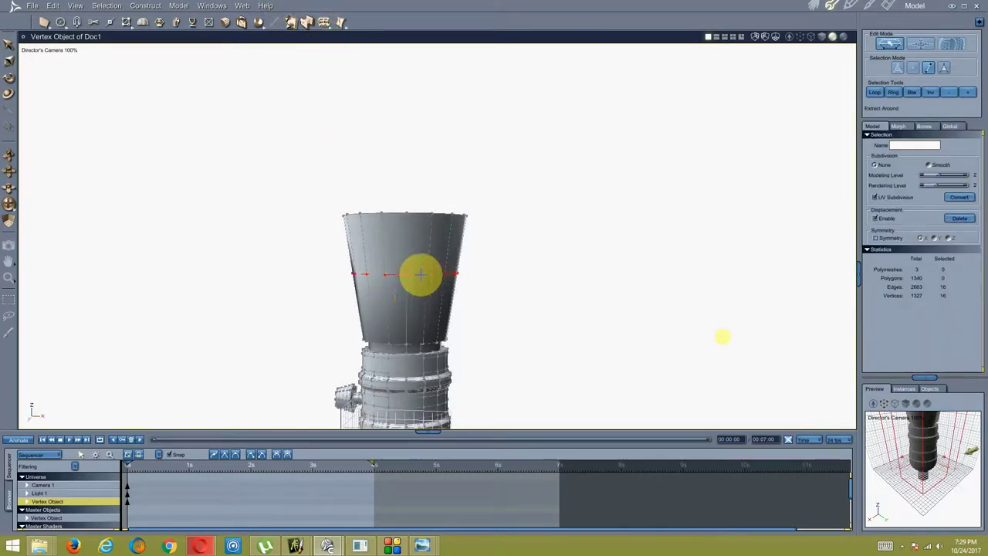
pyautogui.click(423, 219)
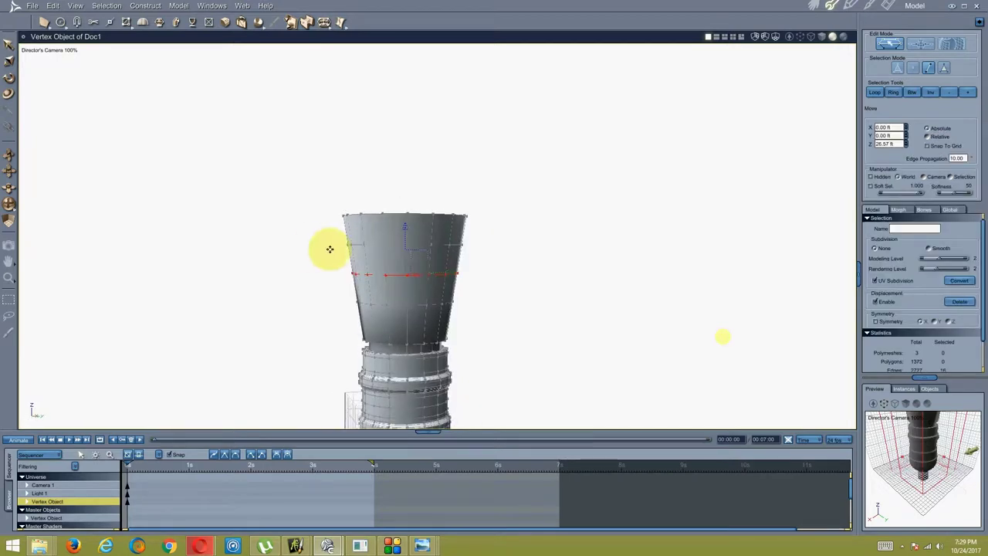
pyautogui.click(583, 275)
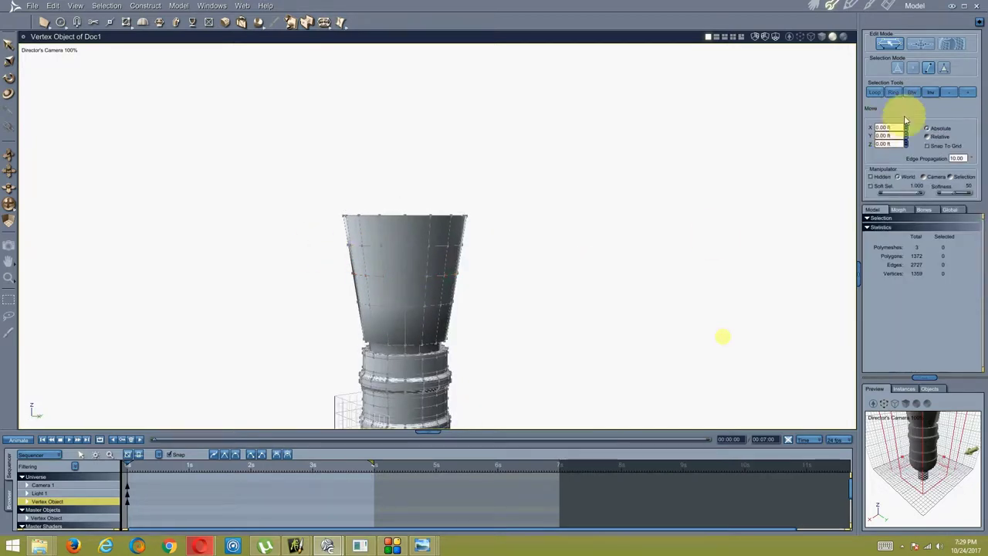
# Loop-select the band of faces around the cone and adjust it with Scale and Move.
pyautogui.click(416, 287)
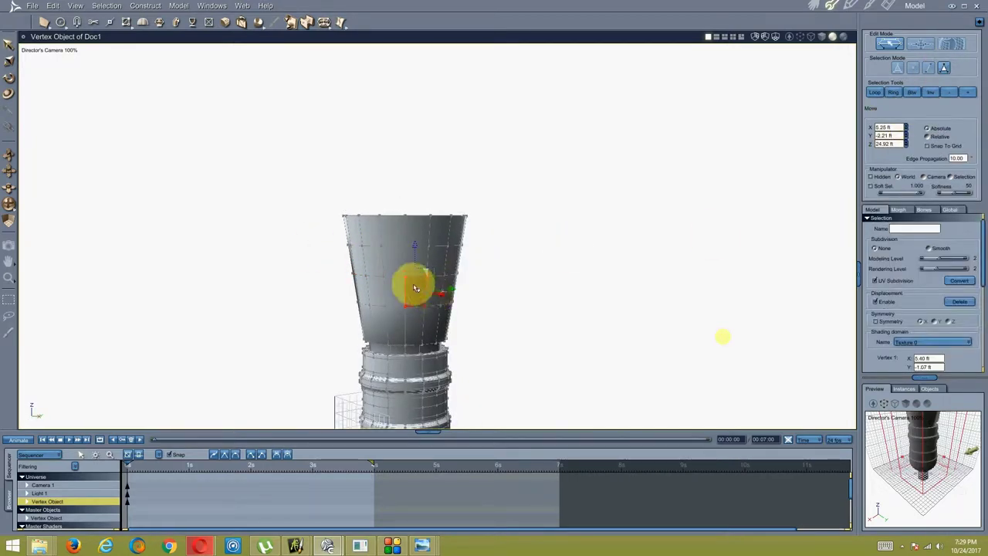
pyautogui.click(875, 92)
pyautogui.scroll(3, 433, 267)
pyautogui.click(8, 59)
pyautogui.moveTo(154, 150); pyautogui.dragTo(192, 176)
pyautogui.moveTo(432, 288); pyautogui.dragTo(371, 283)
pyautogui.click(514, 285)
pyautogui.rightClick(489, 278)
pyautogui.click(487, 275)
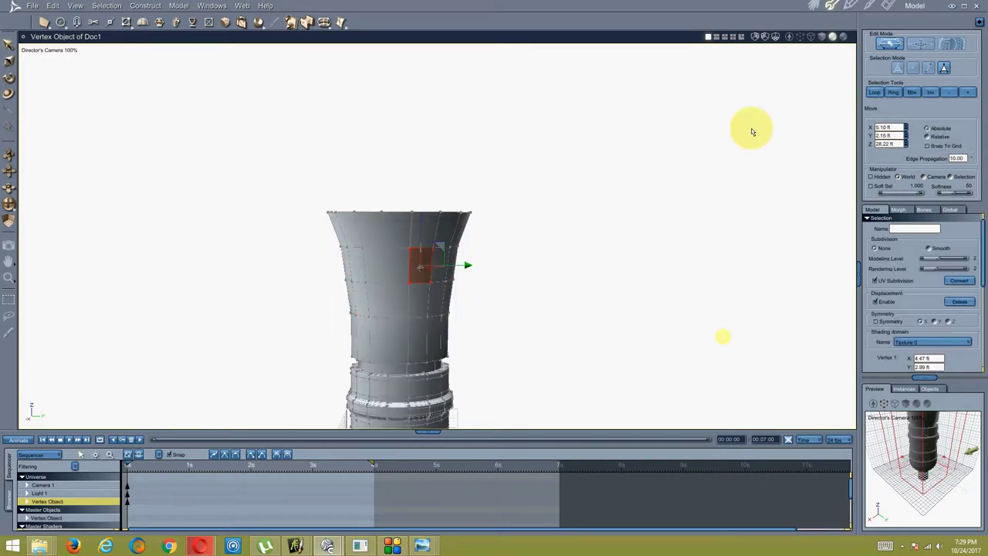
# Loop-select an edge ring around the cup and scale it.
pyautogui.click(927, 70)
pyautogui.click(401, 254)
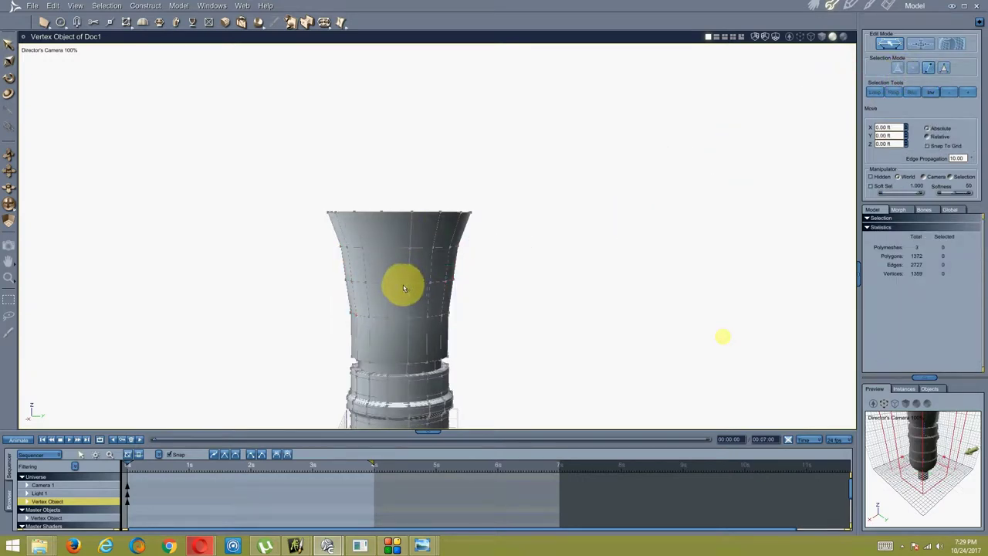
pyautogui.click(873, 93)
pyautogui.moveTo(464, 280); pyautogui.dragTo(379, 286)
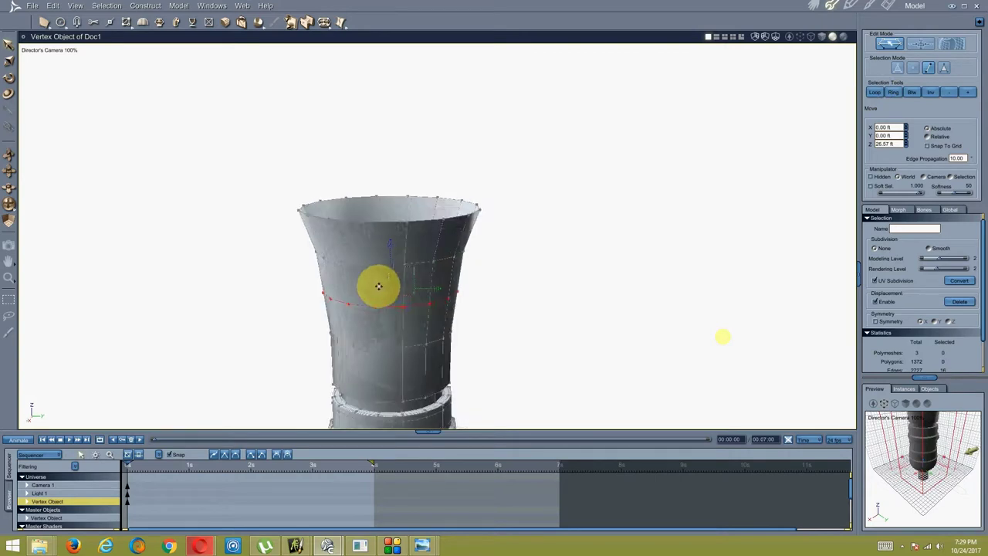
pyautogui.click(6, 66)
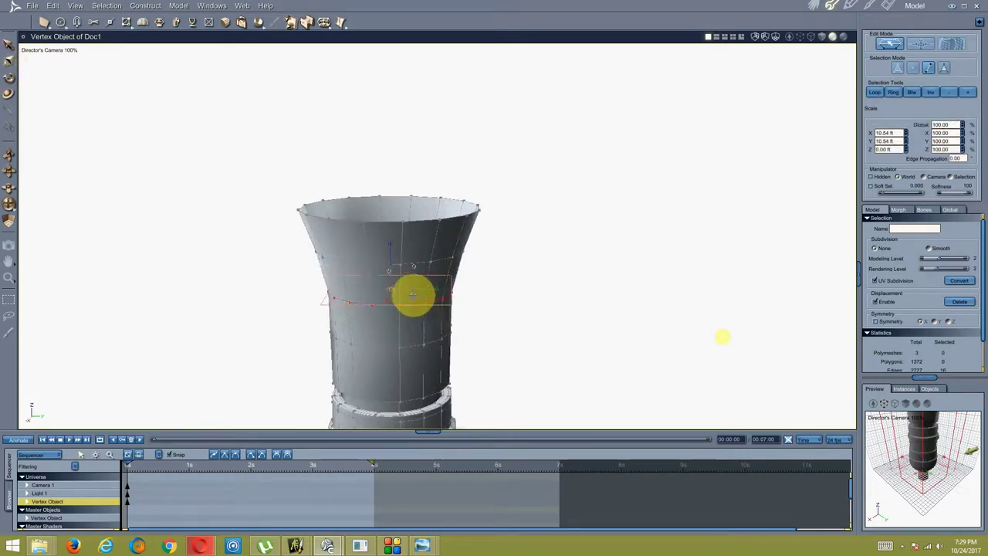
pyautogui.moveTo(414, 294); pyautogui.dragTo(386, 368)
# Dynamically extrude the top rim loop inward and widen it, then raise it upward.
pyautogui.click(472, 289)
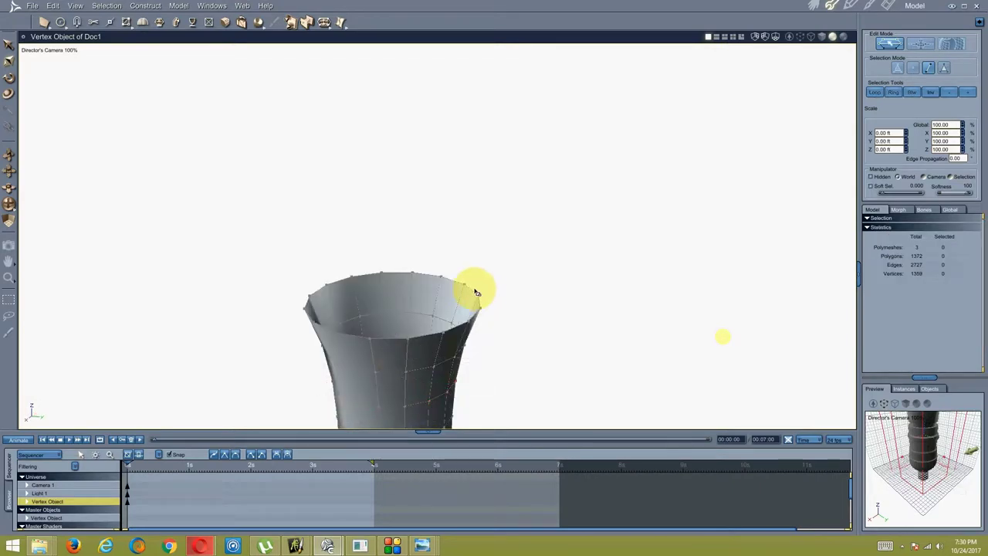
pyautogui.click(521, 276)
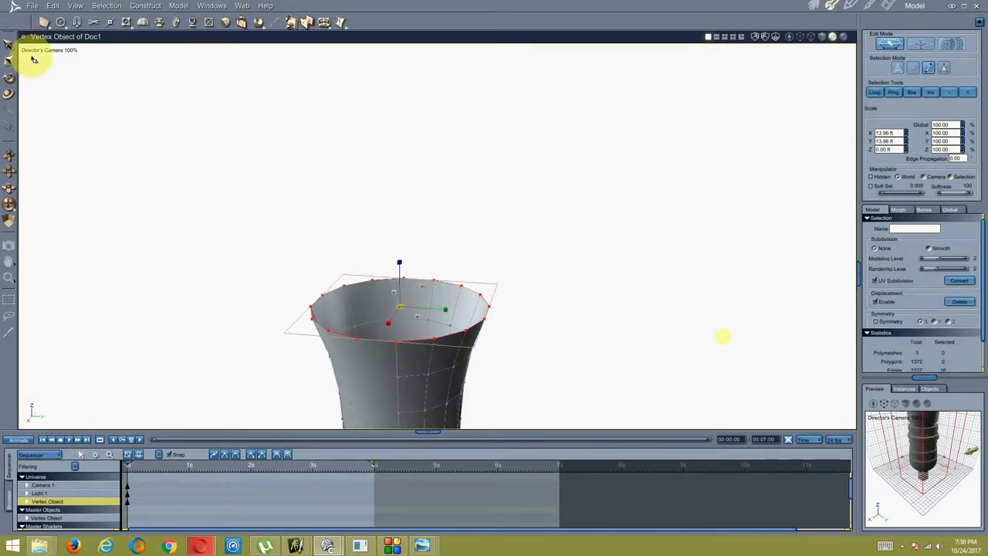
pyautogui.click(158, 23)
pyautogui.moveTo(482, 300); pyautogui.dragTo(480, 304)
pyautogui.click(479, 303)
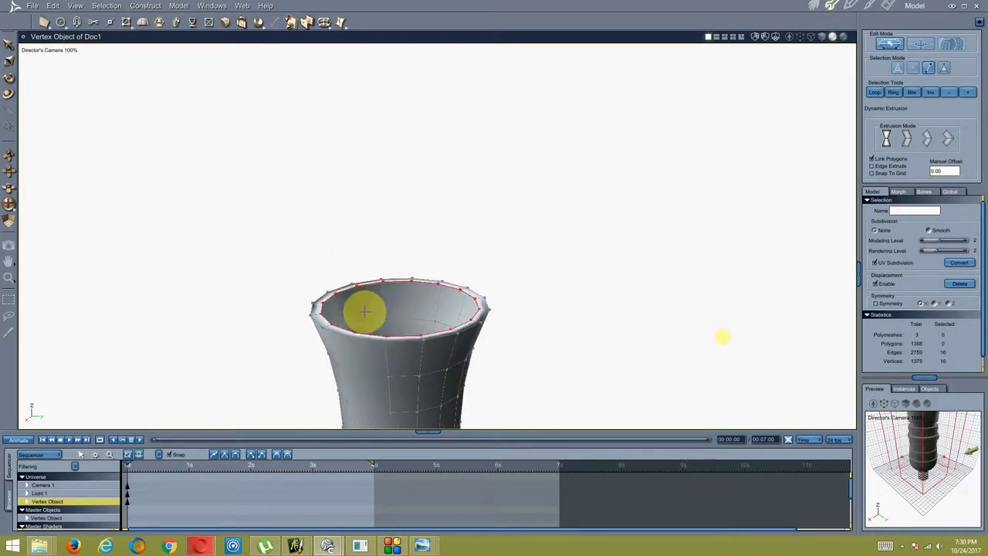
pyautogui.moveTo(363, 316); pyautogui.dragTo(386, 280)
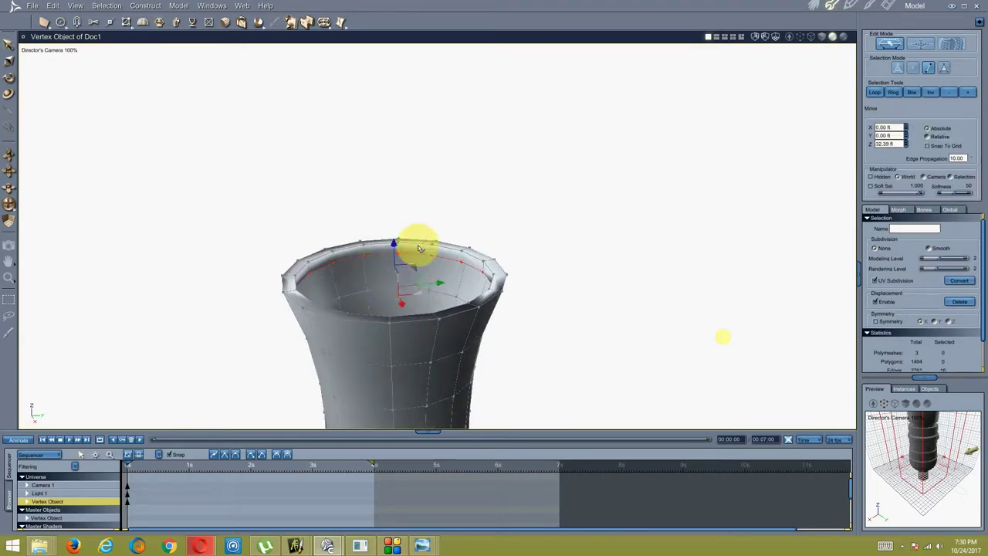
pyautogui.moveTo(445, 252); pyautogui.dragTo(419, 265)
pyautogui.moveTo(655, 283); pyautogui.dragTo(403, 277)
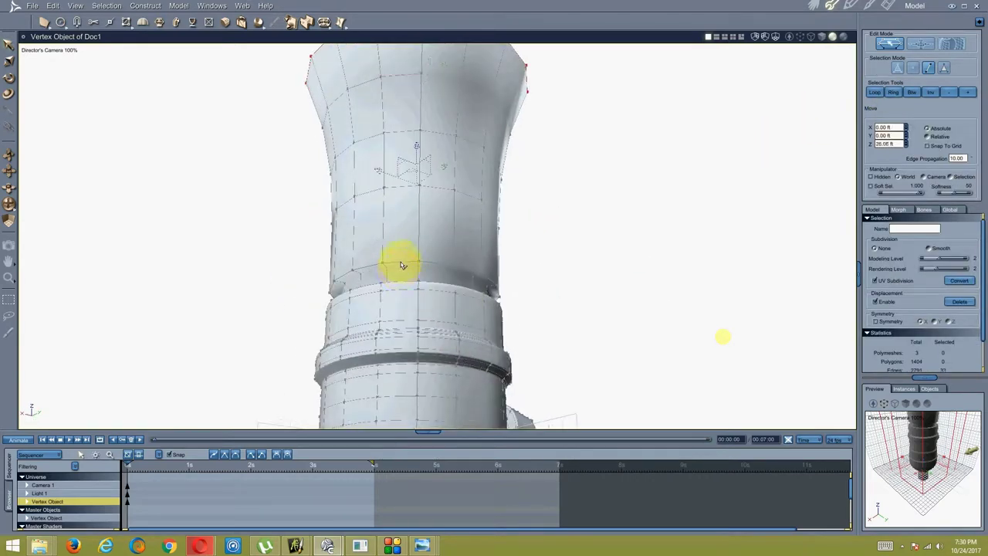
# Extract a band of polygons around the rim to thicken the opening.
pyautogui.click(873, 96)
pyautogui.moveTo(508, 164); pyautogui.dragTo(419, 247)
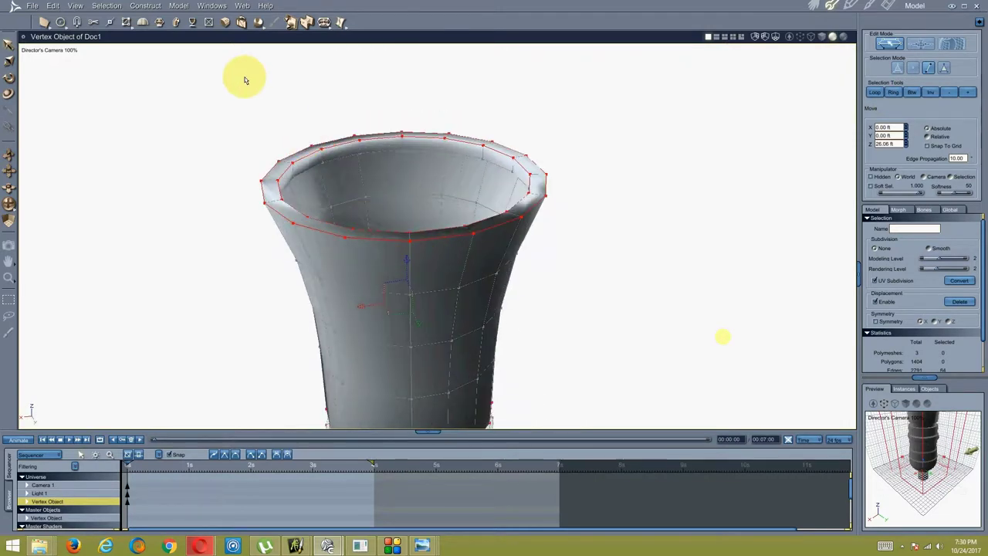
pyautogui.click(325, 54)
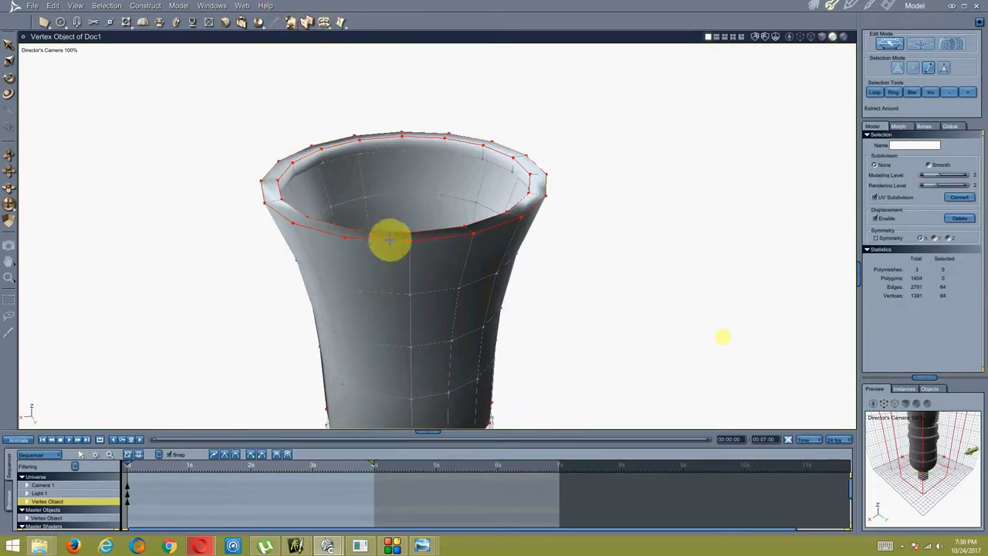
pyautogui.moveTo(389, 242); pyautogui.dragTo(423, 275)
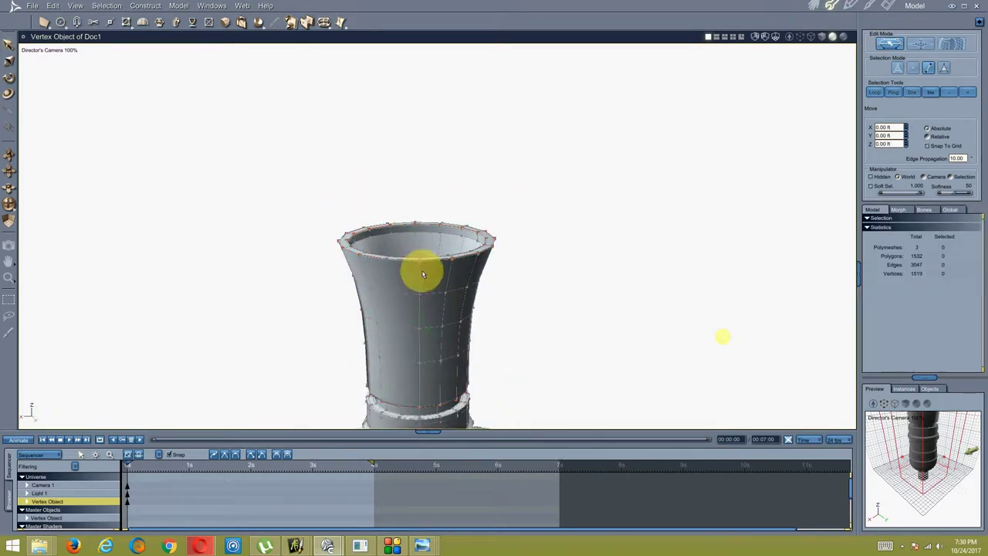
pyautogui.moveTo(356, 226); pyautogui.dragTo(332, 235)
pyautogui.click(48, 49)
pyautogui.click(38, 71)
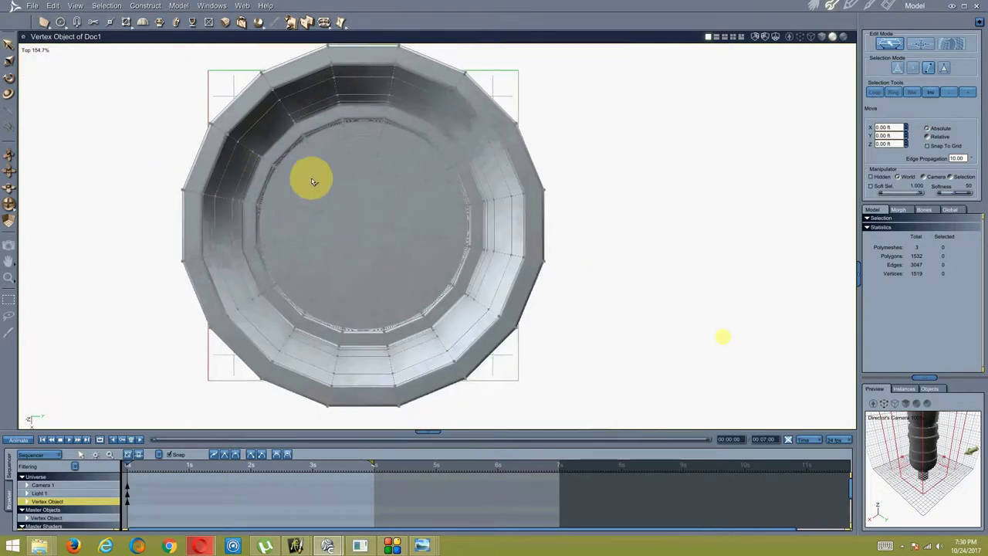
pyautogui.moveTo(47, 24); pyautogui.dragTo(40, 46)
pyautogui.moveTo(407, 244); pyautogui.dragTo(528, 142)
pyautogui.hotkey('ctrl', 'z')
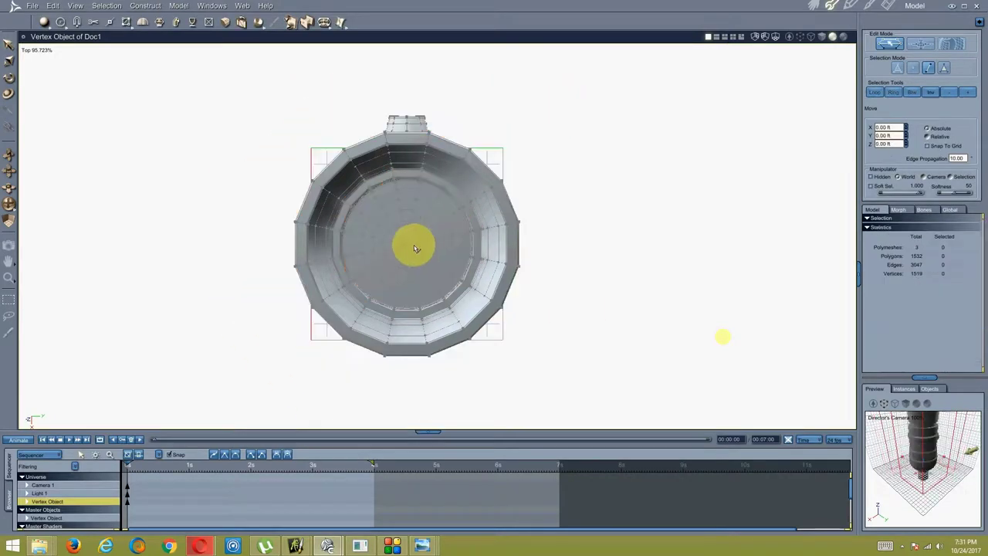
pyautogui.scroll(5, 414, 248)
pyautogui.click(44, 22)
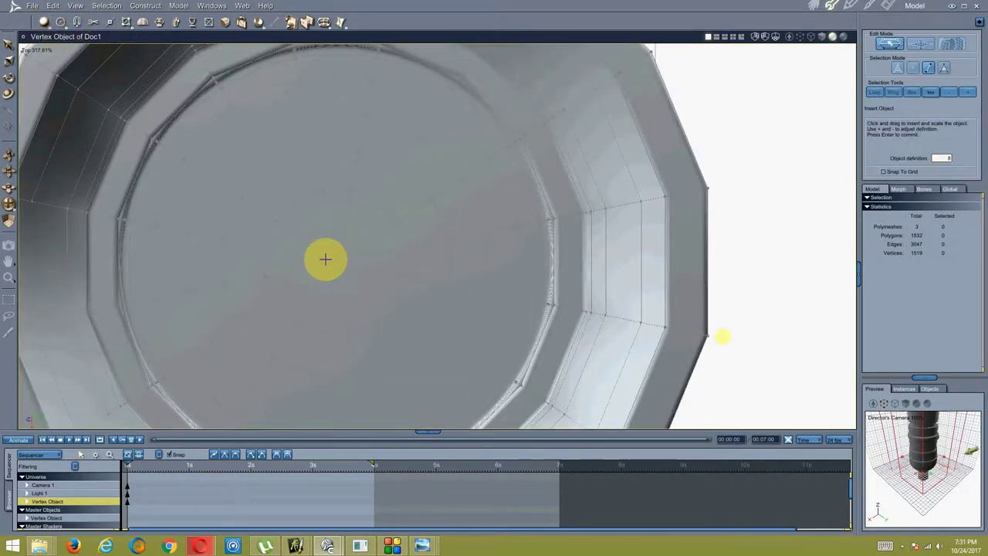
pyautogui.scroll(3, 337, 262)
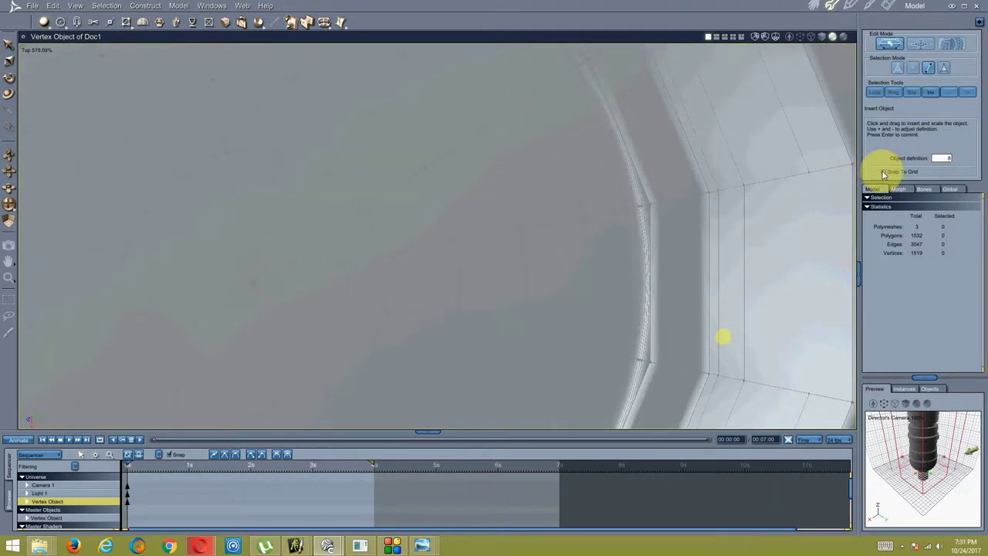
pyautogui.scroll(-5, 256, 280)
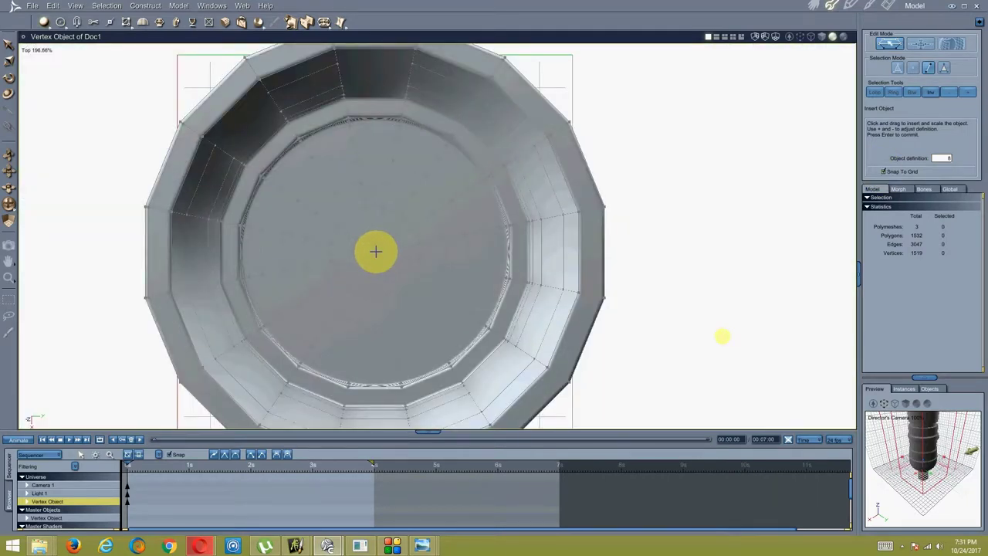
pyautogui.moveTo(373, 251); pyautogui.dragTo(659, 116)
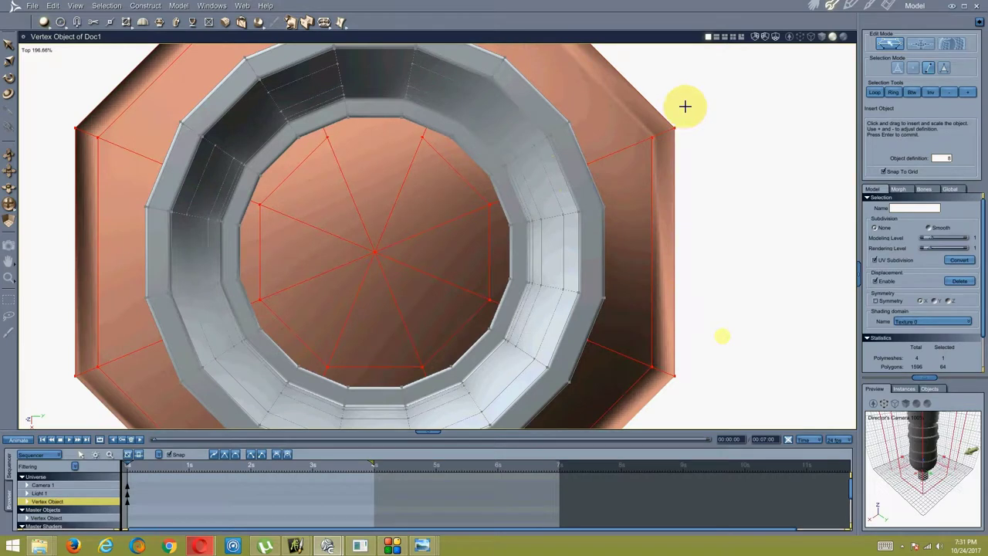
pyautogui.hotkey('ctrl', 'z')
pyautogui.scroll(-3, 448, 271)
pyautogui.click(31, 50)
pyautogui.click(35, 99)
pyautogui.moveTo(401, 257); pyautogui.dragTo(507, 159)
# Cap the top rim loop with Fill Polygon and tessellate it into a triangle fan.
pyautogui.click(399, 137)
pyautogui.click(875, 92)
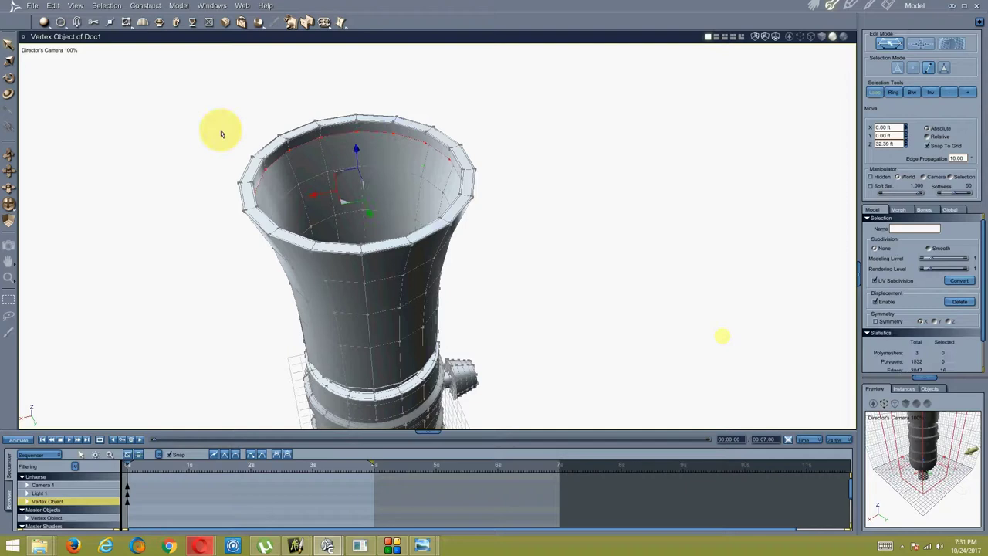
pyautogui.click(178, 5)
pyautogui.click(185, 122)
pyautogui.click(182, 6)
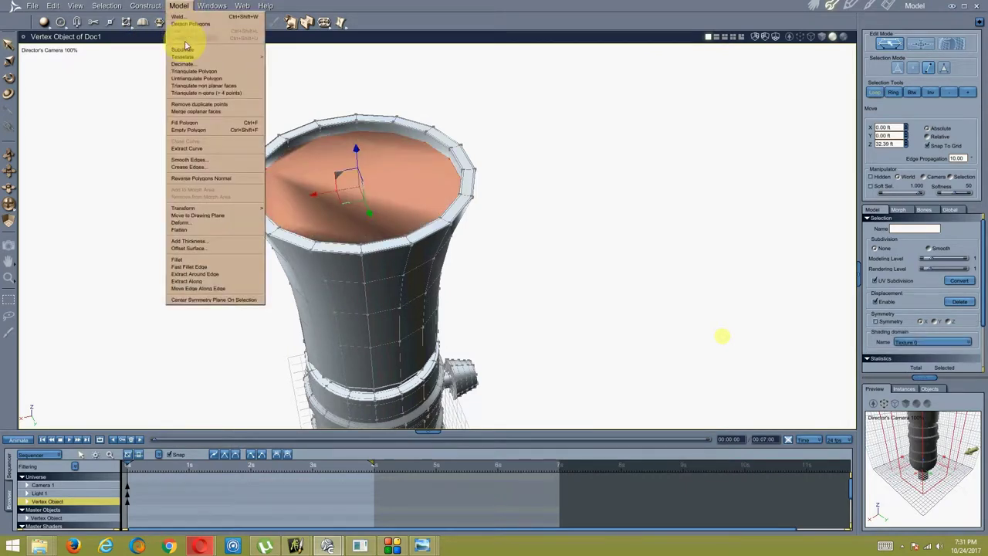
pyautogui.click(287, 55)
pyautogui.moveTo(293, 77); pyautogui.dragTo(298, 95)
pyautogui.click(322, 95)
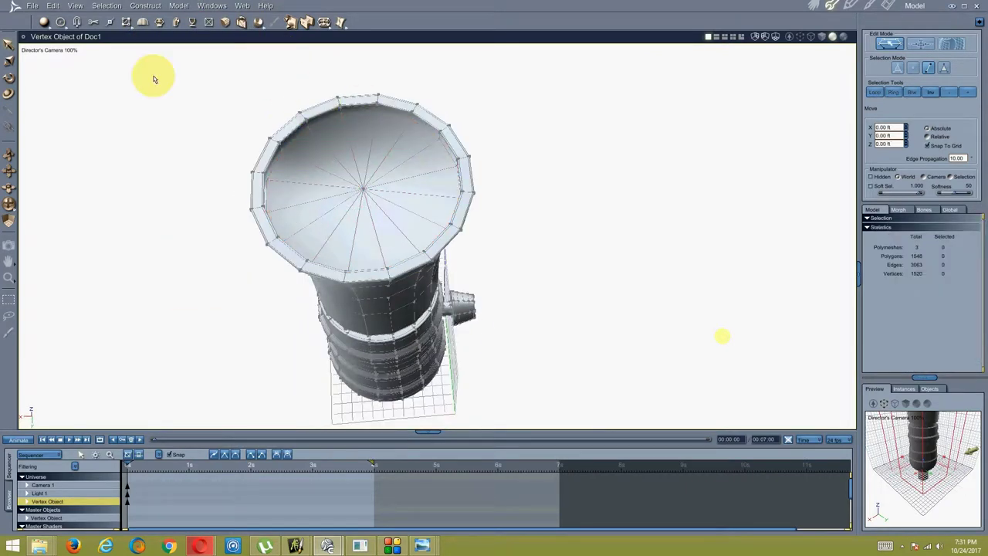
# Cancel a started insert, orbit to show more of the side, and reselect the Insert tool.
pyautogui.press('i')
pyautogui.scroll(3, 364, 188)
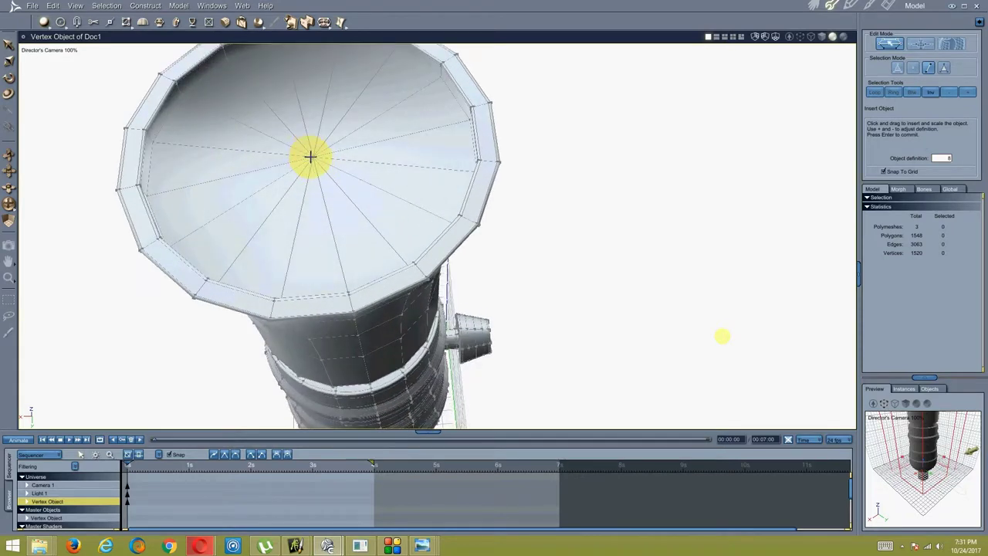
pyautogui.scroll(-3, 359, 146)
pyautogui.press('Escape')
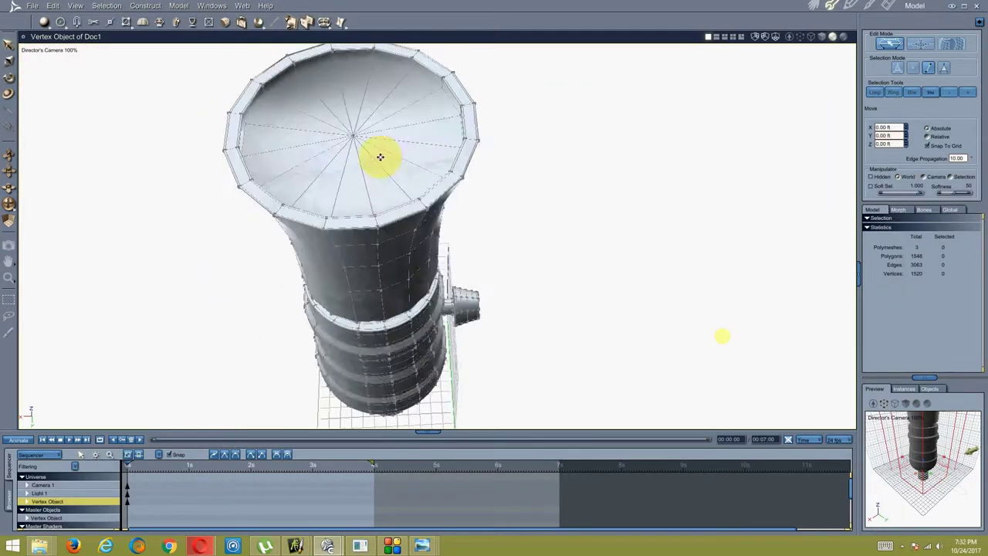
pyautogui.moveTo(380, 156); pyautogui.dragTo(138, 52, button='middle')
pyautogui.click(44, 22)
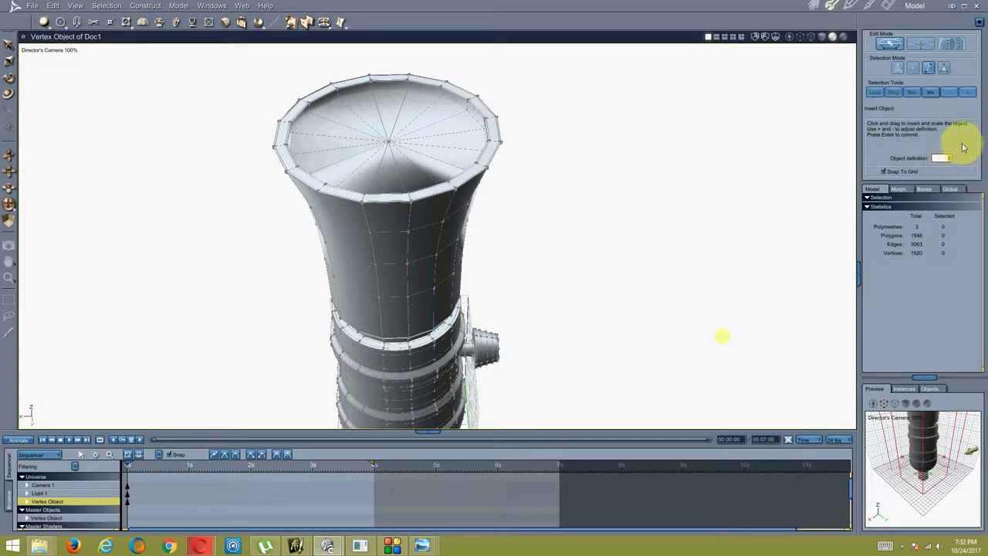
# Switch the camera to the Top view.
pyautogui.click(28, 51)
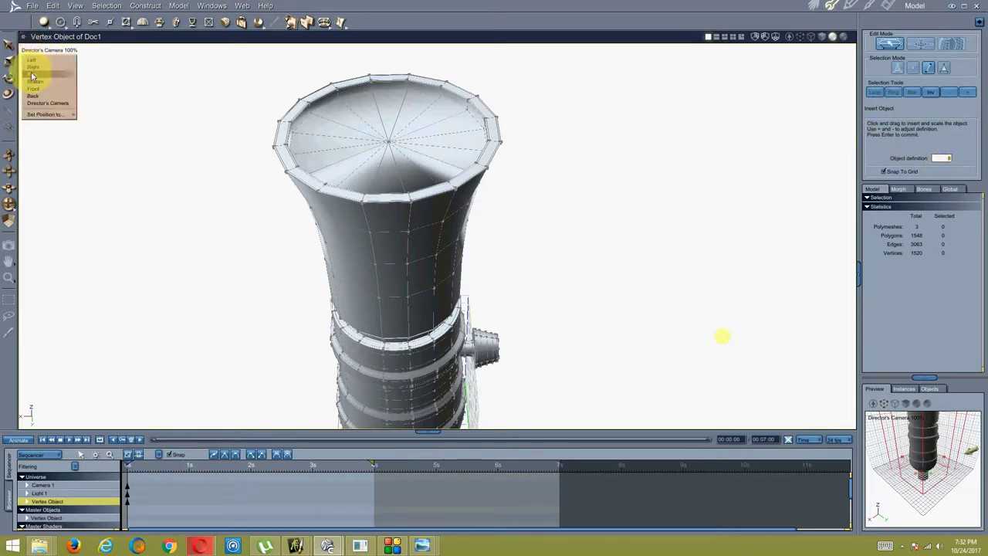
pyautogui.click(31, 73)
pyautogui.scroll(10, 346, 159)
pyautogui.scroll(-4, 429, 199)
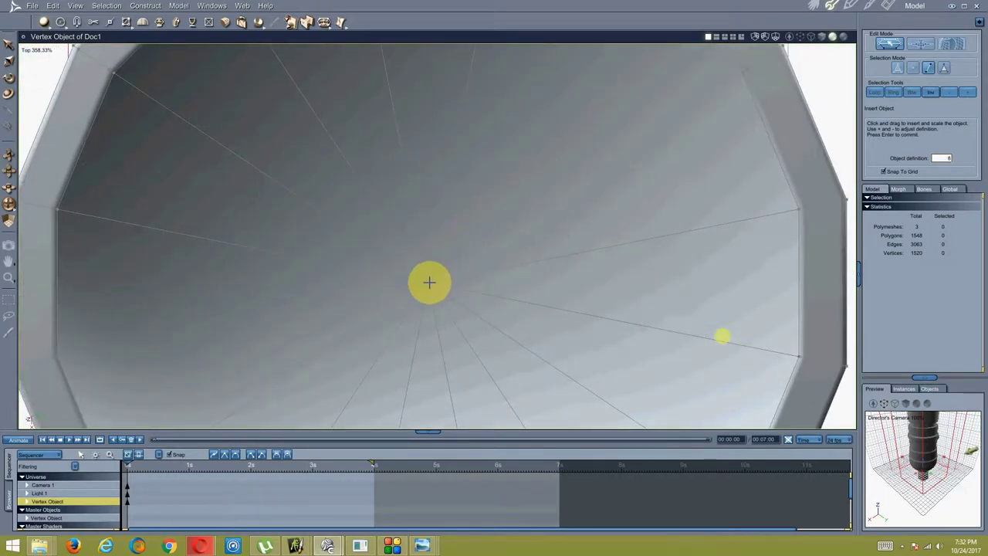
pyautogui.scroll(-4, 430, 282)
# Insert a 10 ft sphere with 16 sides and 8 sections, then view from the Front.
pyautogui.click(146, 6)
pyautogui.moveTo(153, 21)
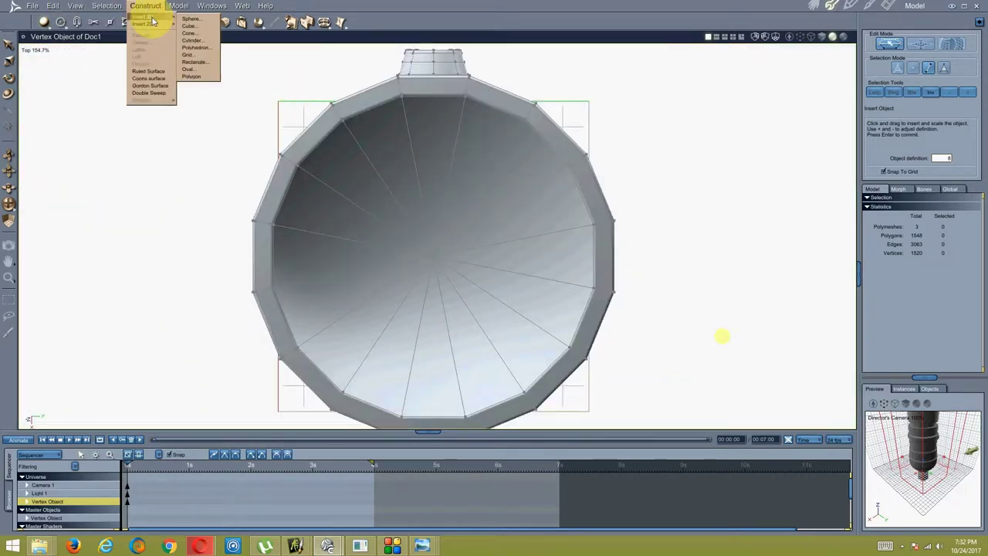
pyautogui.click(192, 39)
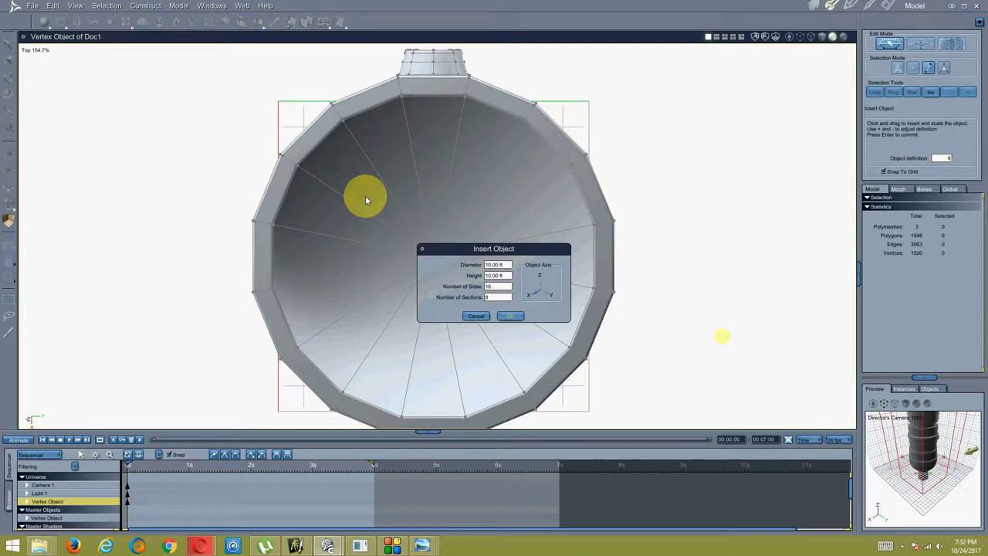
pyautogui.click(509, 317)
pyautogui.scroll(-4, 479, 283)
pyautogui.click(35, 50)
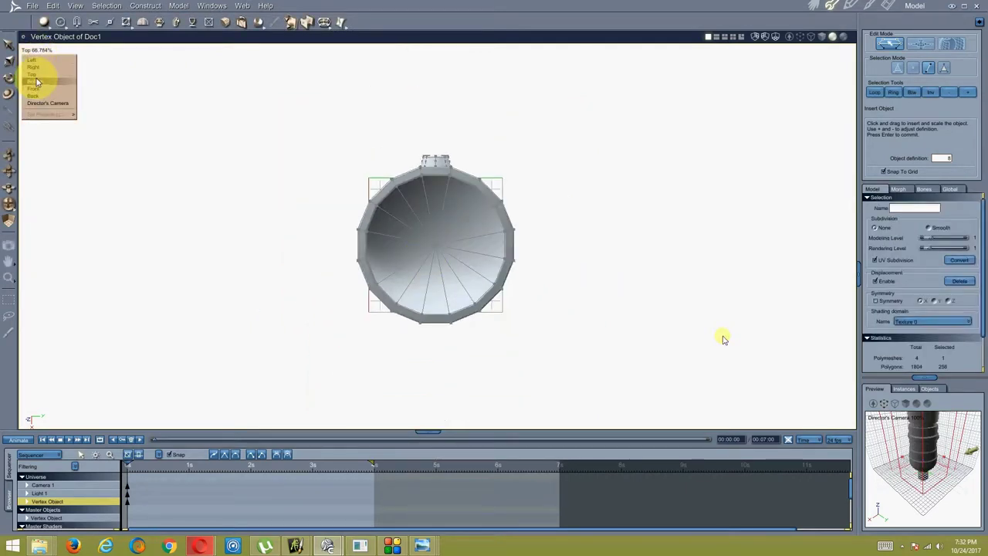
pyautogui.click(43, 90)
# Raise the sphere to the top of the lamp at Z 36 ft, undoing an accidental flatten.
pyautogui.click(9, 43)
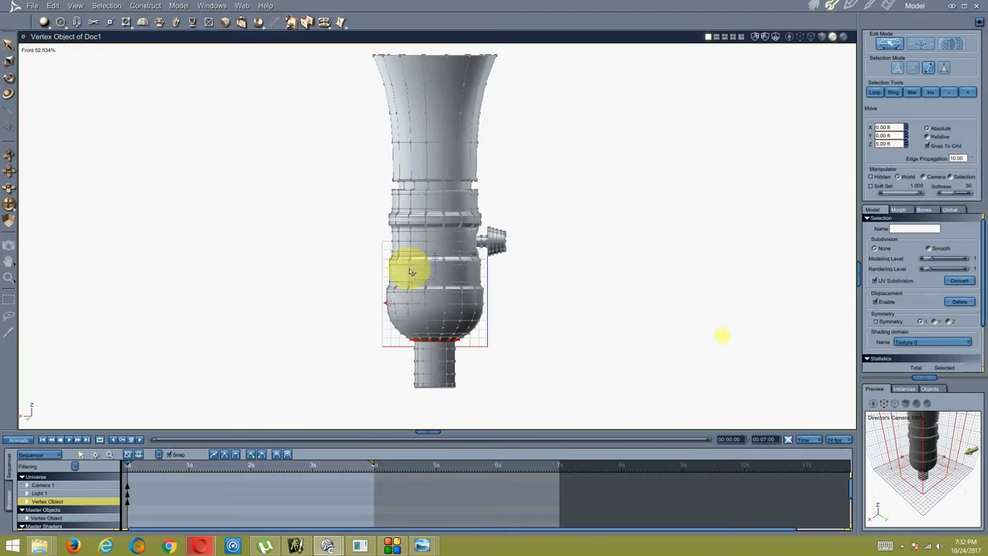
pyautogui.moveTo(421, 288); pyautogui.dragTo(426, 93)
pyautogui.scroll(5, 439, 157)
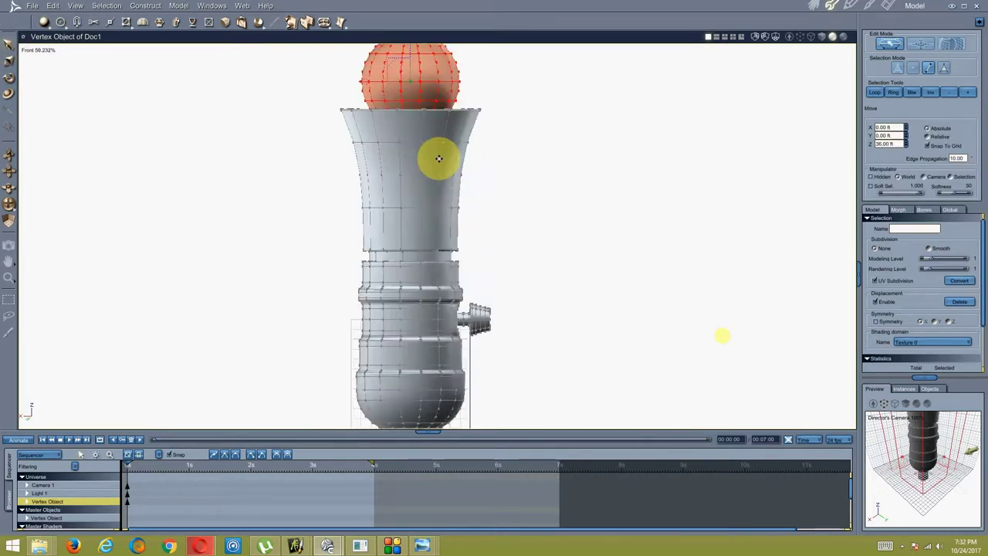
pyautogui.moveTo(399, 205)
pyautogui.mouseDown()
pyautogui.moveTo(394, 225)
pyautogui.moveTo(399, 208)
pyautogui.mouseUp()
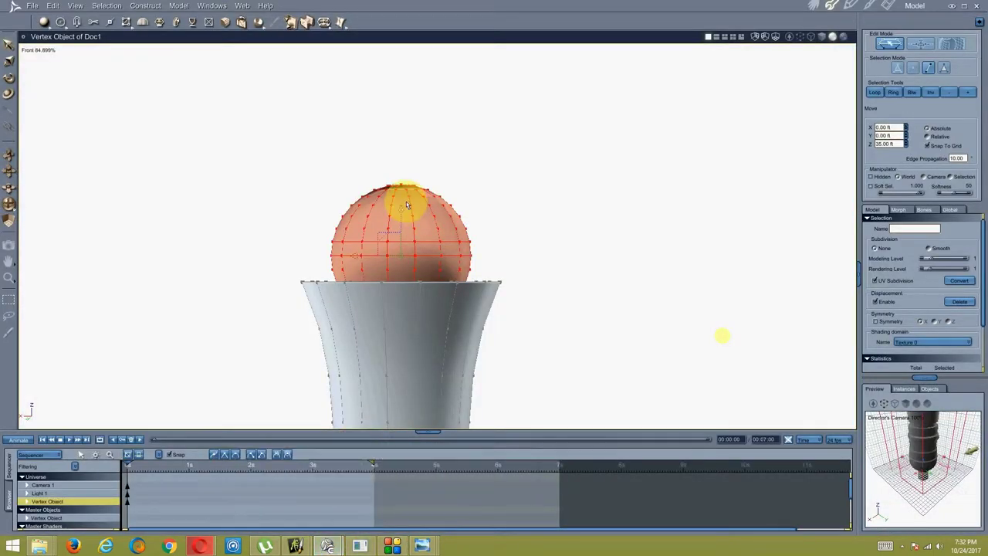
pyautogui.hotkey('ctrl', 'z')
# Enlarge the sphere with the Scale tool after checking it from the Top view.
pyautogui.click(35, 51)
pyautogui.click(33, 77)
pyautogui.click(35, 51)
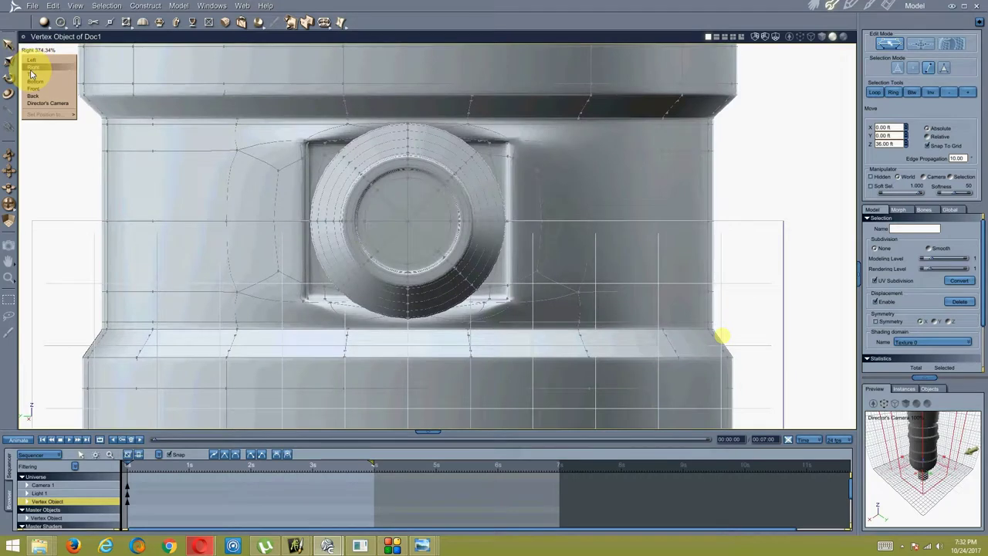
pyautogui.click(30, 68)
pyautogui.click(9, 60)
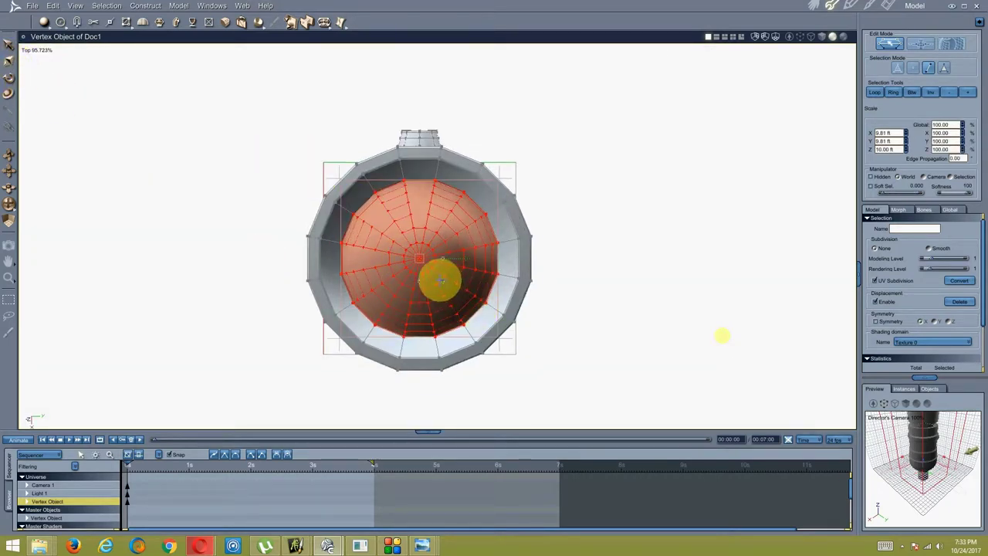
pyautogui.press('m')
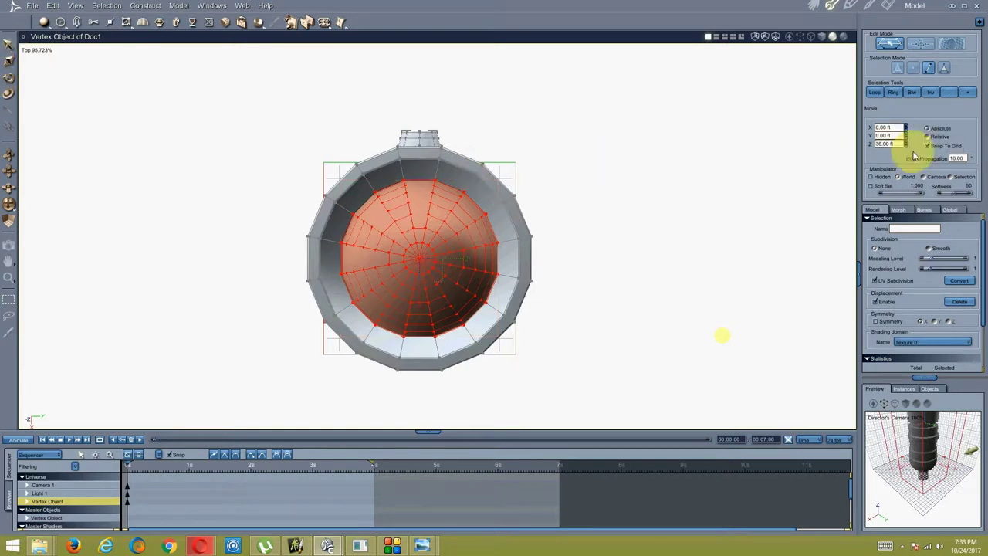
pyautogui.click(9, 65)
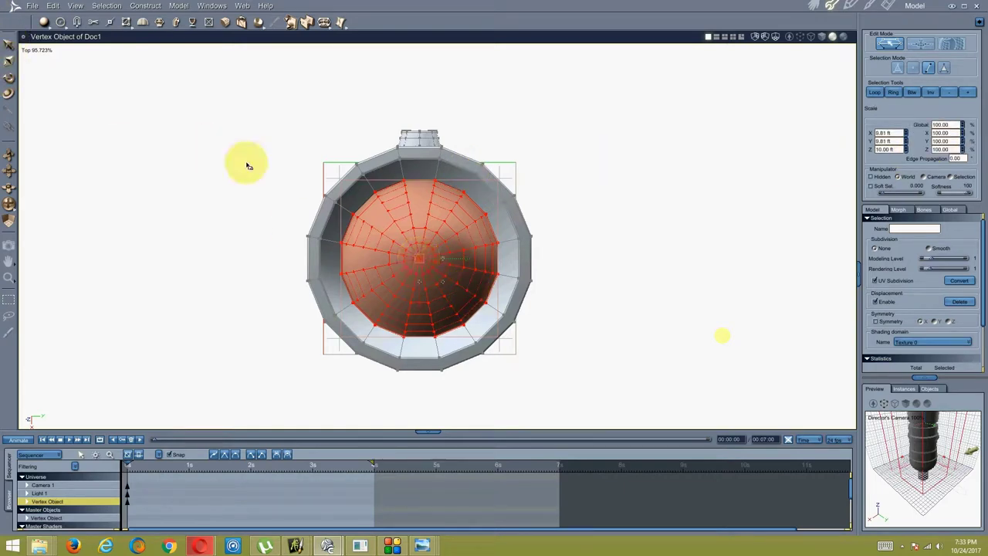
pyautogui.click(35, 51)
pyautogui.click(60, 114)
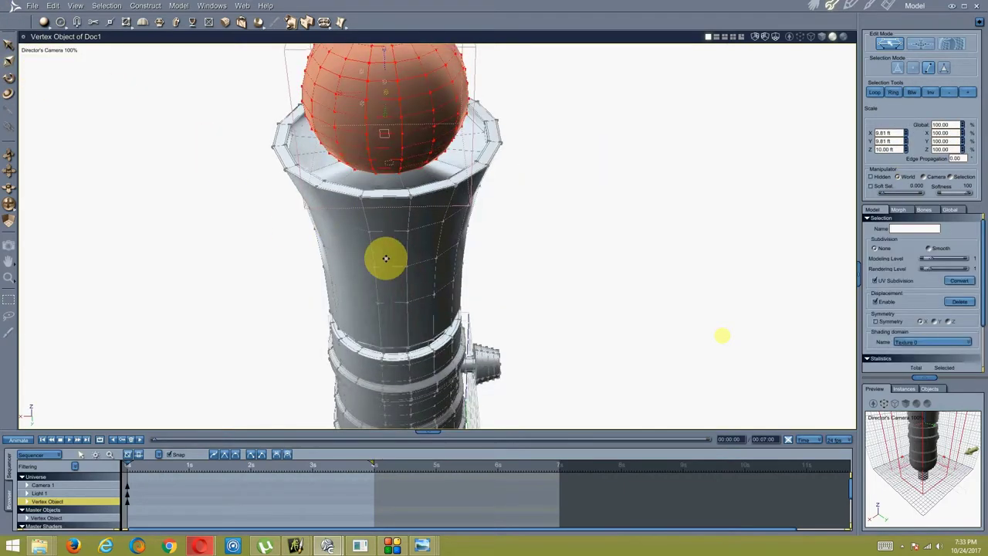
pyautogui.moveTo(401, 165); pyautogui.dragTo(464, 173)
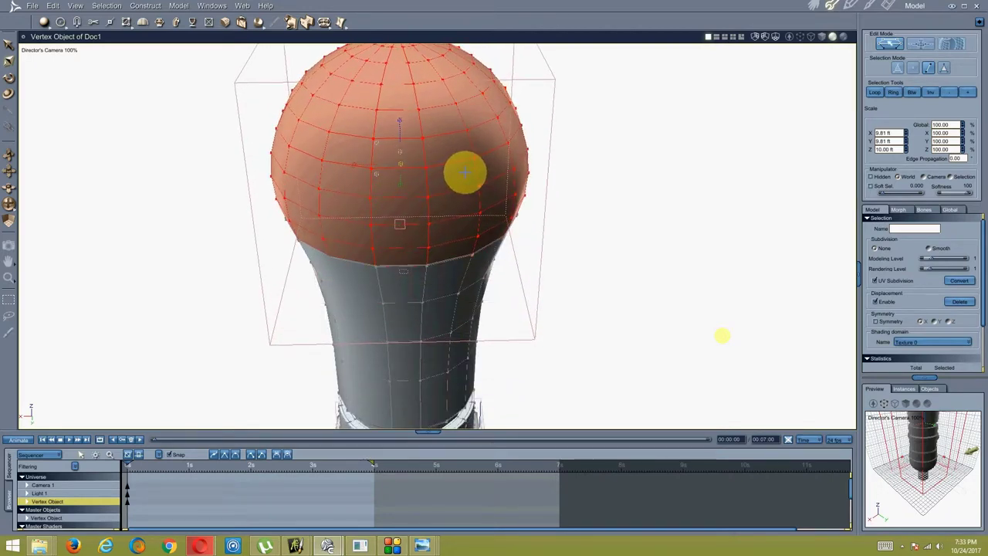
# Nudge the bulb slightly higher in the Front view, then return to the Director's camera.
pyautogui.click(34, 90)
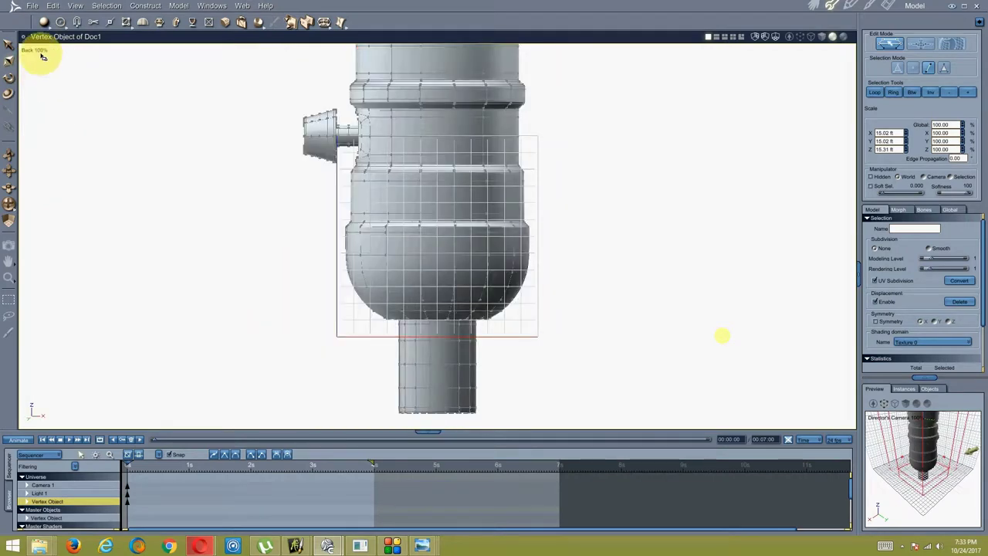
pyautogui.click(8, 44)
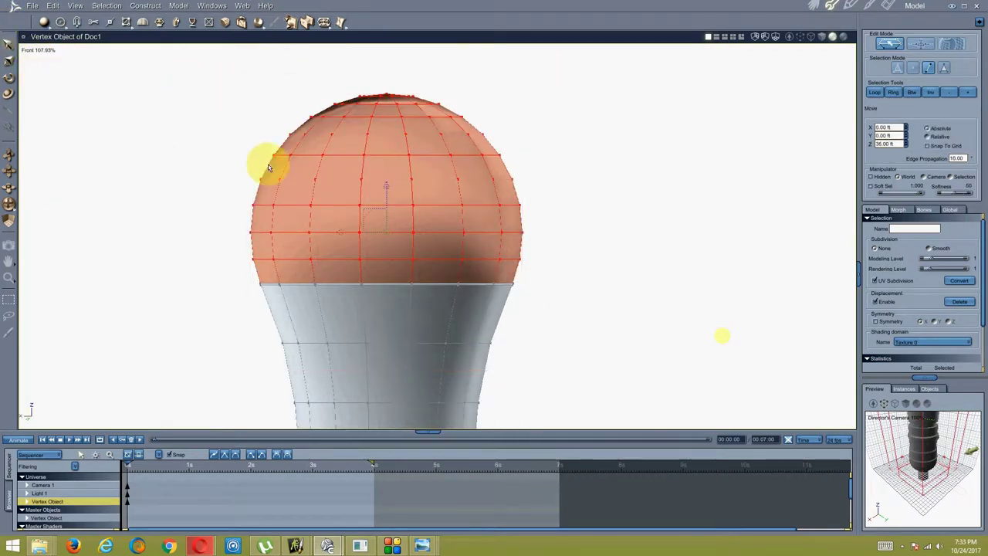
pyautogui.moveTo(387, 182); pyautogui.dragTo(385, 177)
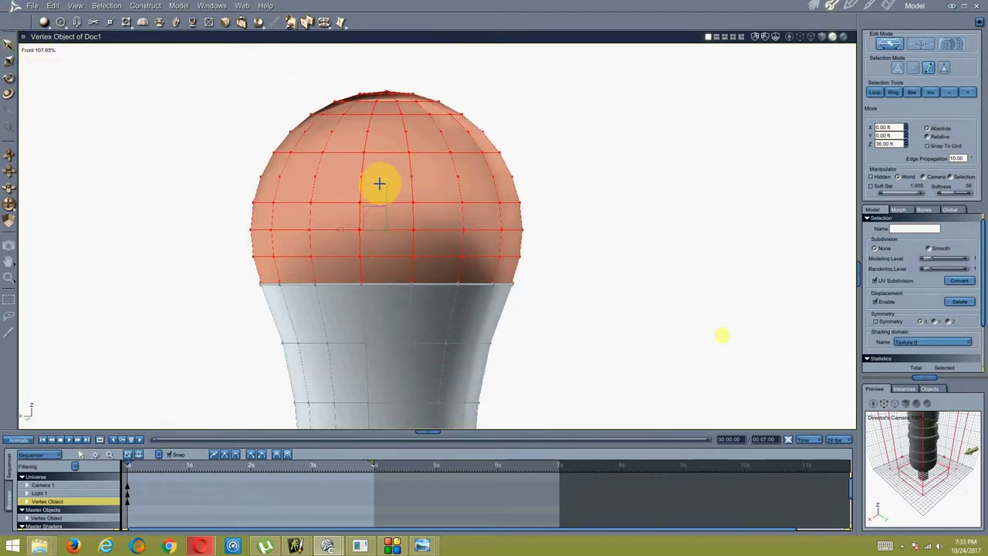
pyautogui.click(35, 50)
pyautogui.click(36, 99)
pyautogui.moveTo(220, 202); pyautogui.dragTo(350, 166)
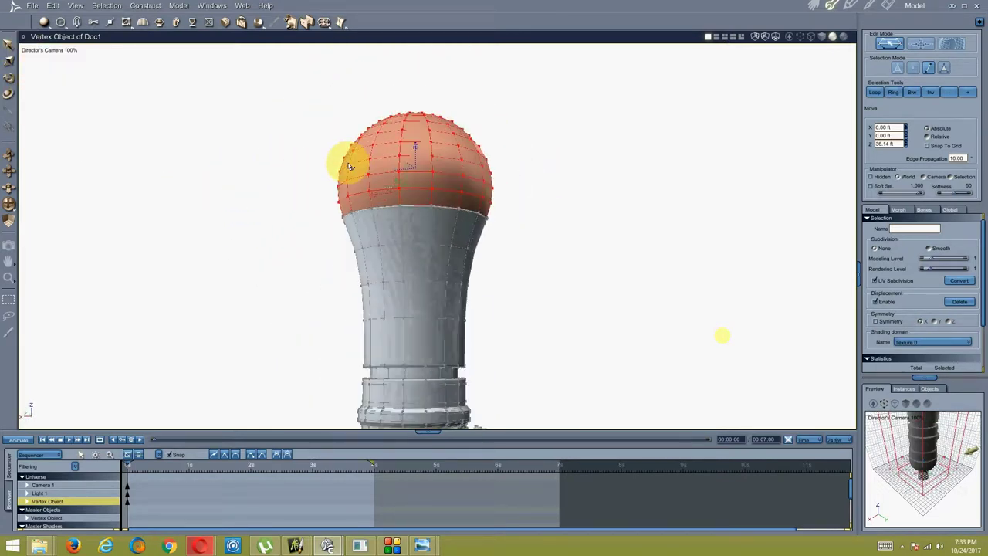
pyautogui.moveTo(410, 143); pyautogui.dragTo(375, 148)
# Scale the bulb up to about 16.79 ft.
pyautogui.click(8, 60)
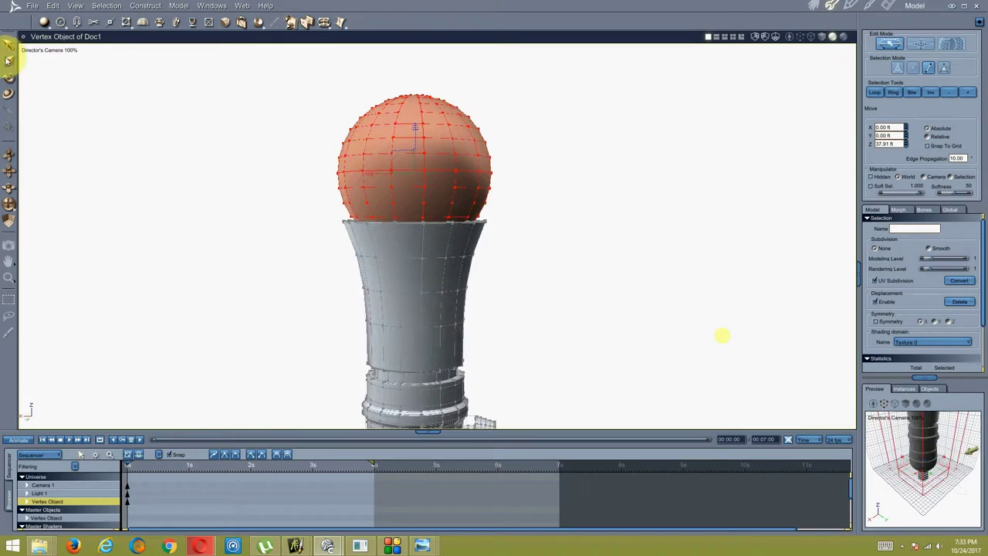
pyautogui.moveTo(421, 179)
pyautogui.mouseDown()
pyautogui.moveTo(431, 158)
pyautogui.moveTo(418, 172)
pyautogui.mouseUp()
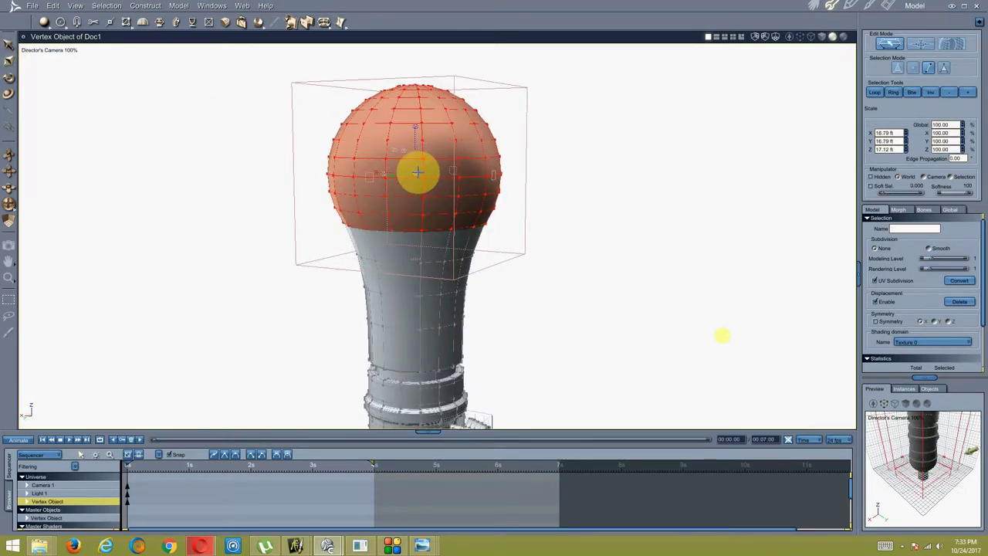
pyautogui.click(7, 44)
pyautogui.moveTo(417, 125); pyautogui.dragTo(419, 225)
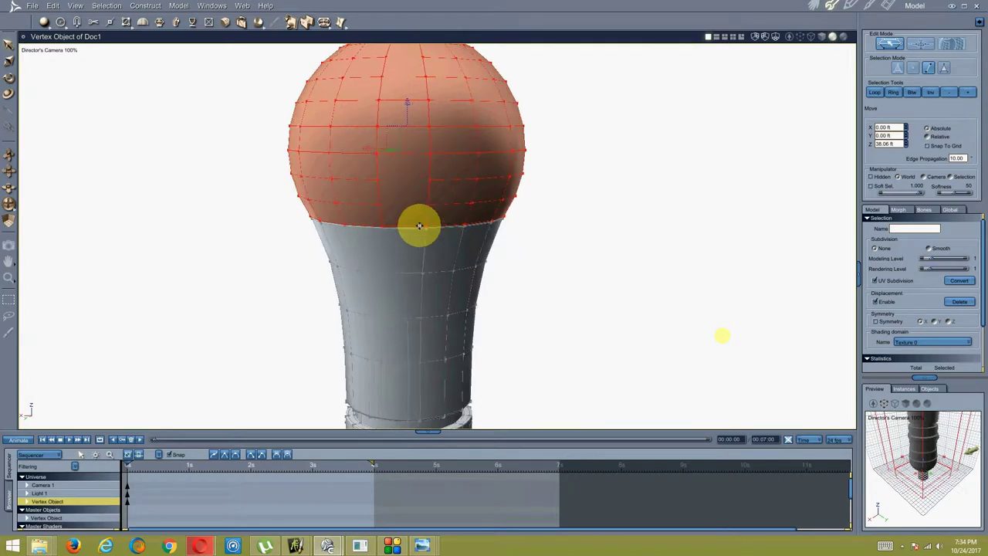
# Select the bulb sphere and compare it with the reference bulb photos.
pyautogui.click(397, 236)
pyautogui.click(943, 68)
pyautogui.click(470, 166)
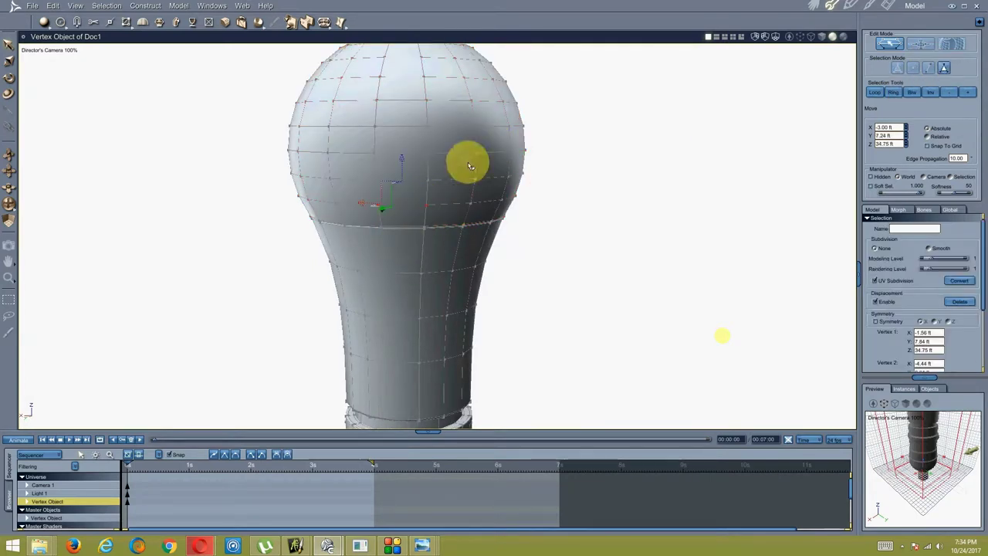
pyautogui.doubleClick(469, 166)
pyautogui.click(931, 92)
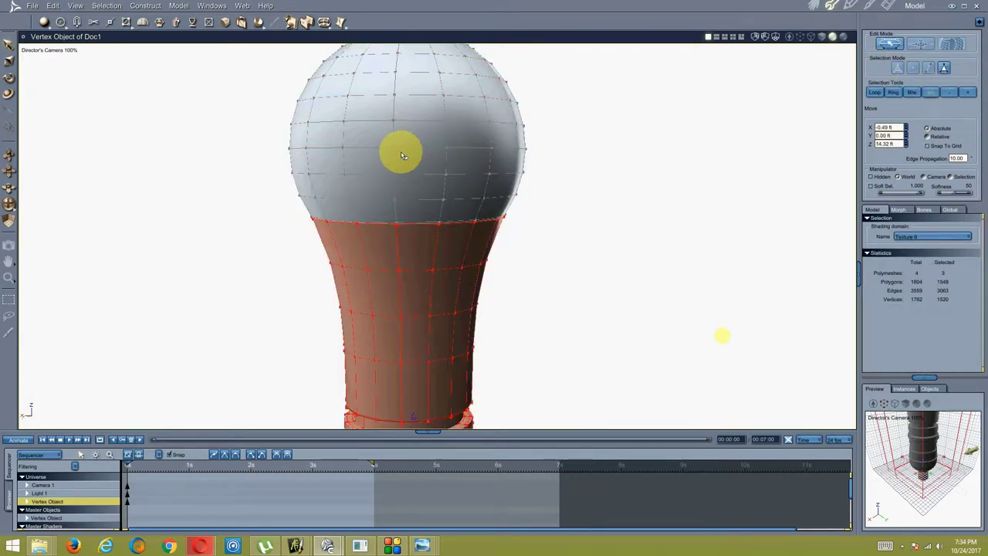
pyautogui.hotkey('alt', 'Tab')
pyautogui.press('Right')
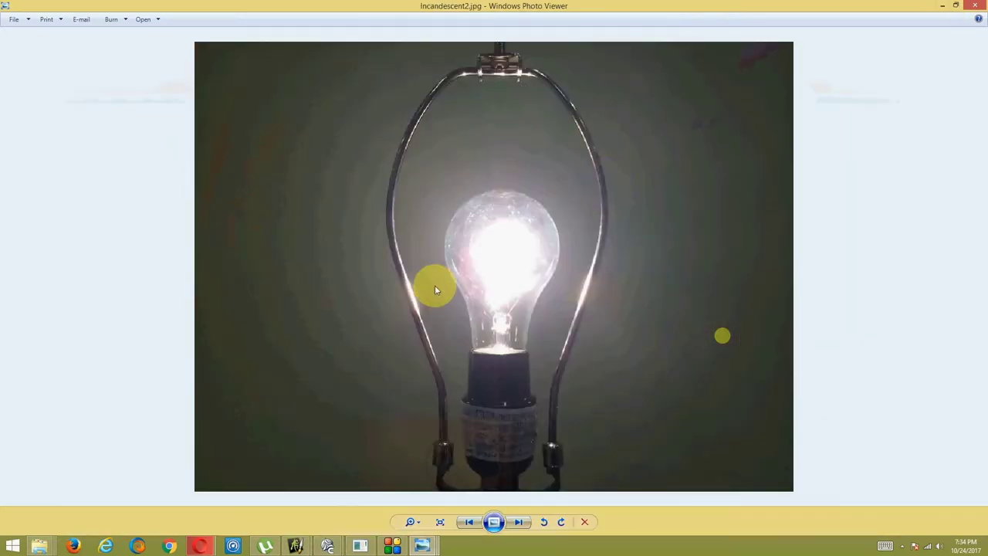
pyautogui.moveTo(212, 547)
pyautogui.moveTo(327, 547)
pyautogui.click(378, 486)
pyautogui.click(930, 93)
# Delete the lower body and select the sphere's bottom cap using Loop and +.
pyautogui.click(929, 93)
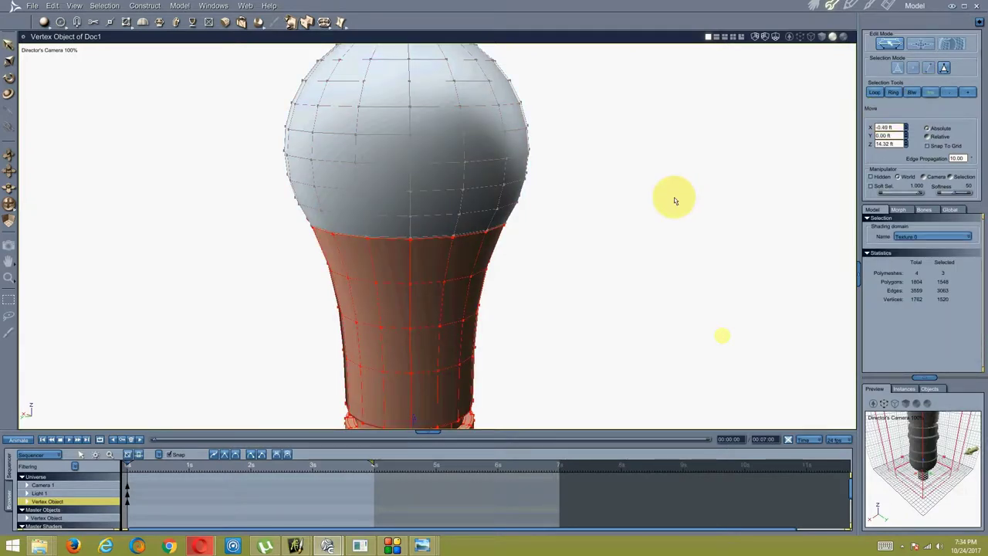
pyautogui.press('Delete')
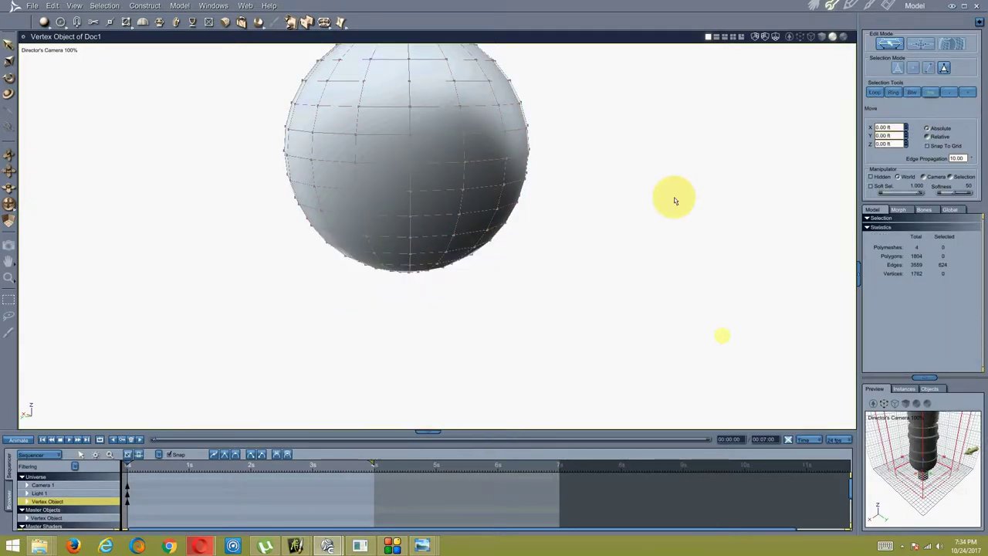
pyautogui.click(408, 271)
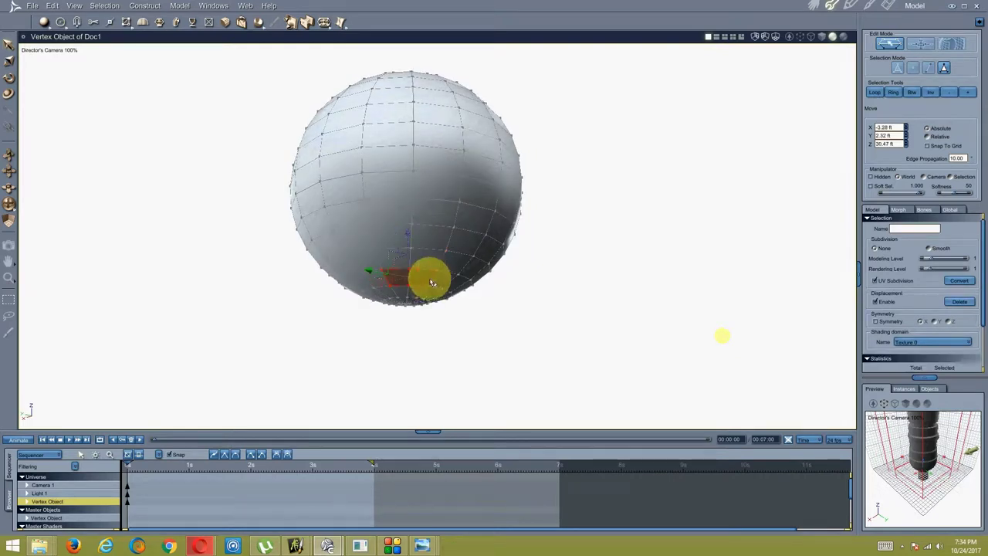
pyautogui.click(876, 93)
pyautogui.click(968, 93)
pyautogui.click(968, 93)
pyautogui.scroll(2, 592, 223)
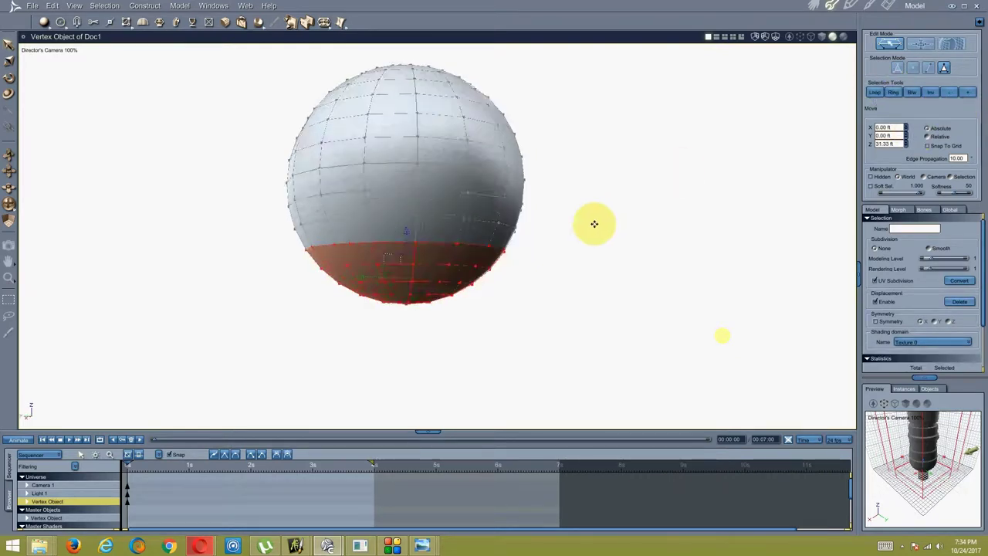
# Flatten the bottom cap with Model > Flatten and scale its Z to 0.
pyautogui.click(9, 61)
pyautogui.moveTo(407, 267); pyautogui.dragTo(474, 232, button='middle')
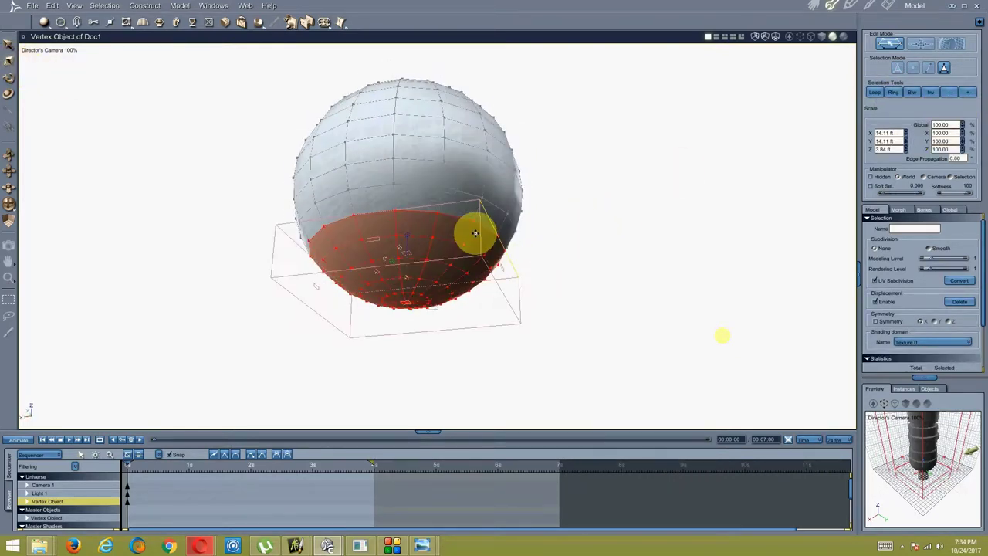
pyautogui.click(180, 6)
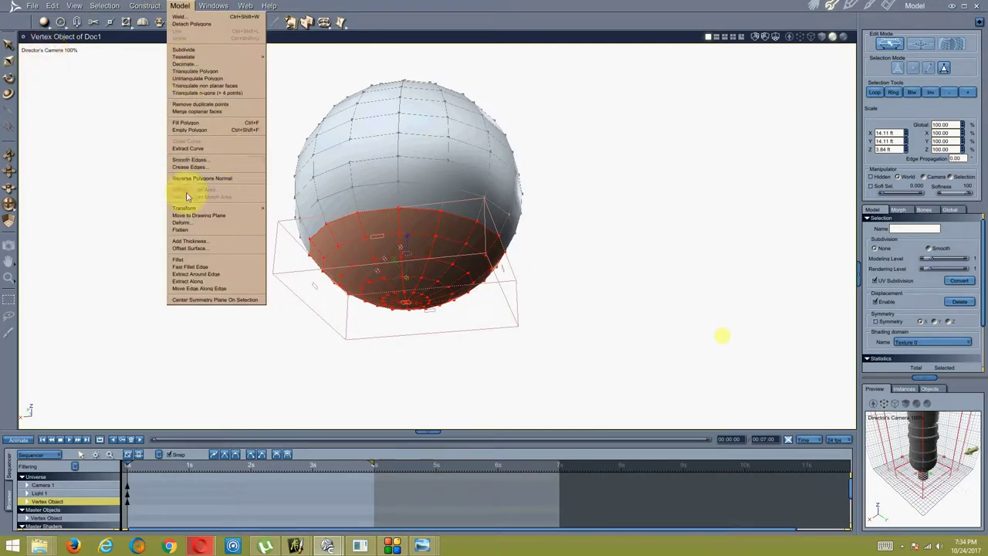
pyautogui.click(180, 228)
pyautogui.moveTo(405, 207); pyautogui.dragTo(392, 285, button='middle')
pyautogui.moveTo(392, 285); pyautogui.dragTo(393, 177)
pyautogui.moveTo(393, 177); pyautogui.dragTo(229, 271, button='middle')
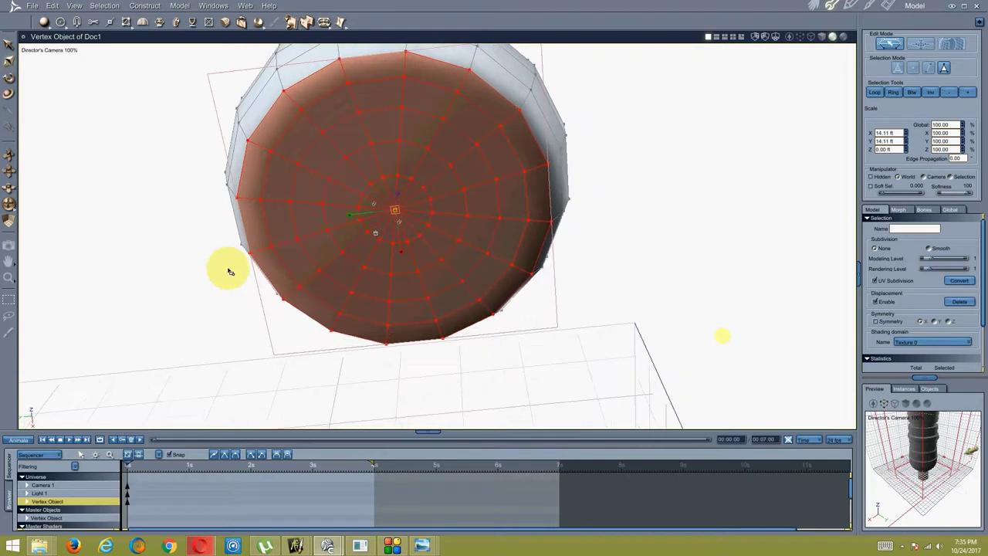
# Loop-select the inner faces of the sphere's flat bottom and delete them to open a hole.
pyautogui.click(229, 271)
pyautogui.click(340, 204)
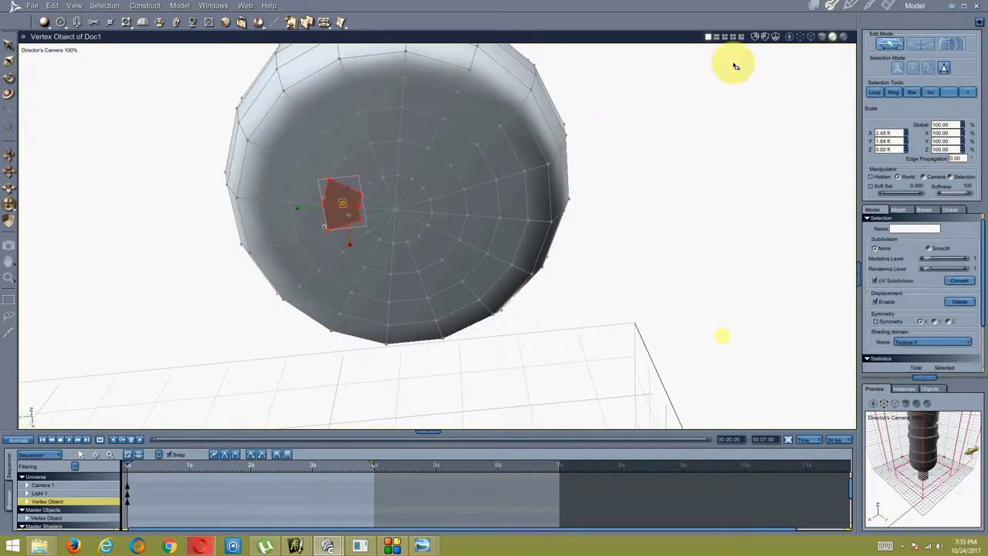
pyautogui.click(870, 92)
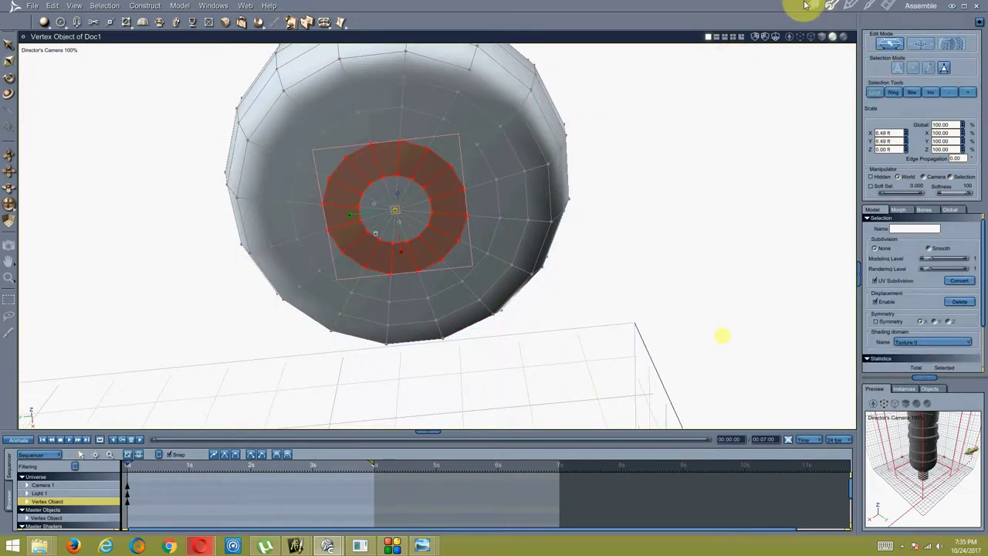
pyautogui.click(974, 93)
pyautogui.click(974, 93)
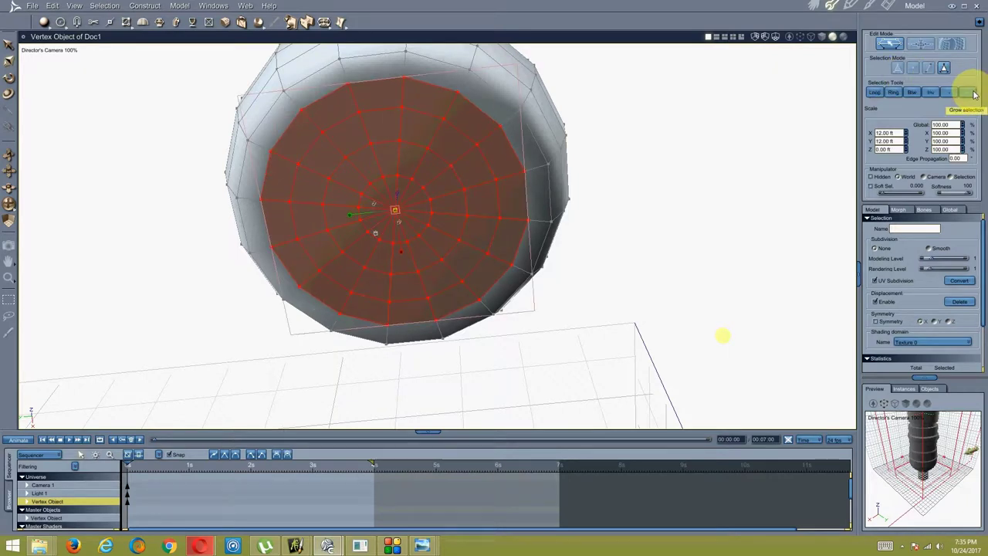
pyautogui.click(949, 93)
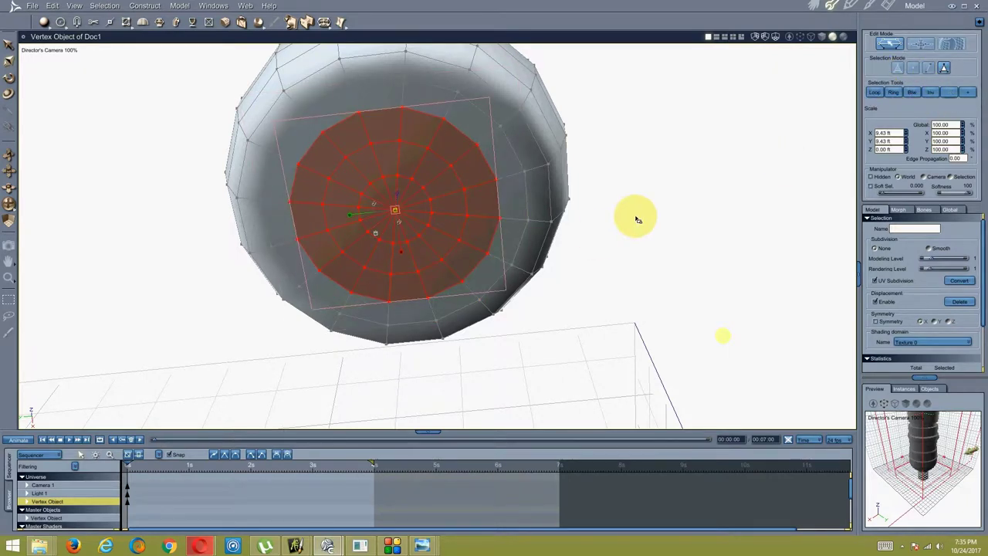
pyautogui.click(967, 93)
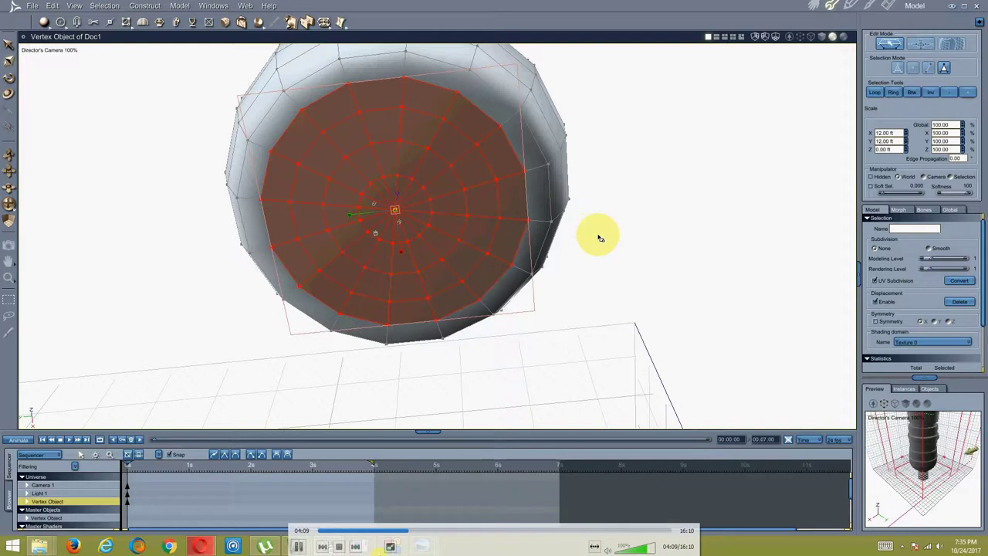
pyautogui.press('Delete')
# In edge mode, loop-select the rim edges around the new hole.
pyautogui.click(928, 68)
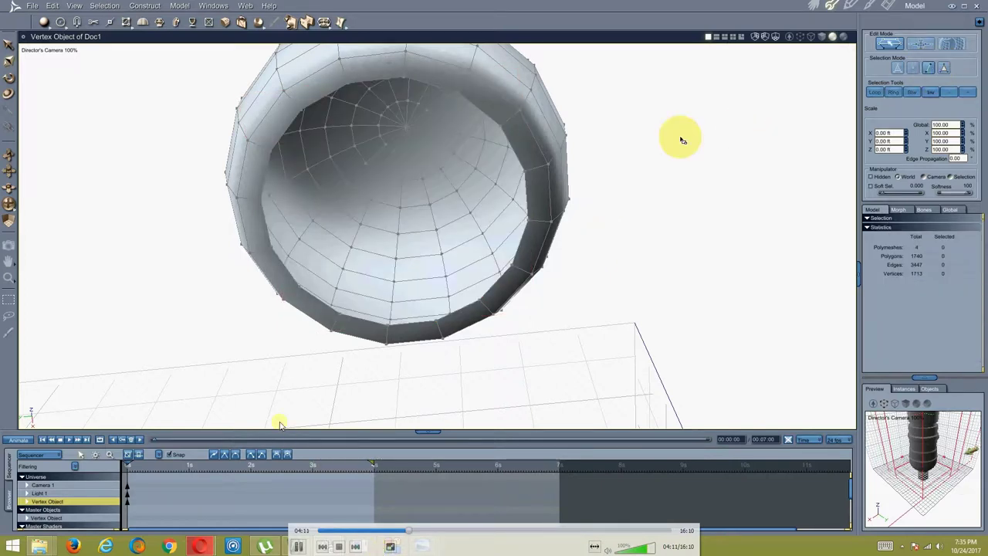
pyautogui.click(525, 179)
pyautogui.click(875, 92)
pyautogui.moveTo(389, 221); pyautogui.dragTo(419, 205, button='middle')
# Extrude the rim loop inward and build polygons joining it to the outer rim.
pyautogui.click(159, 22)
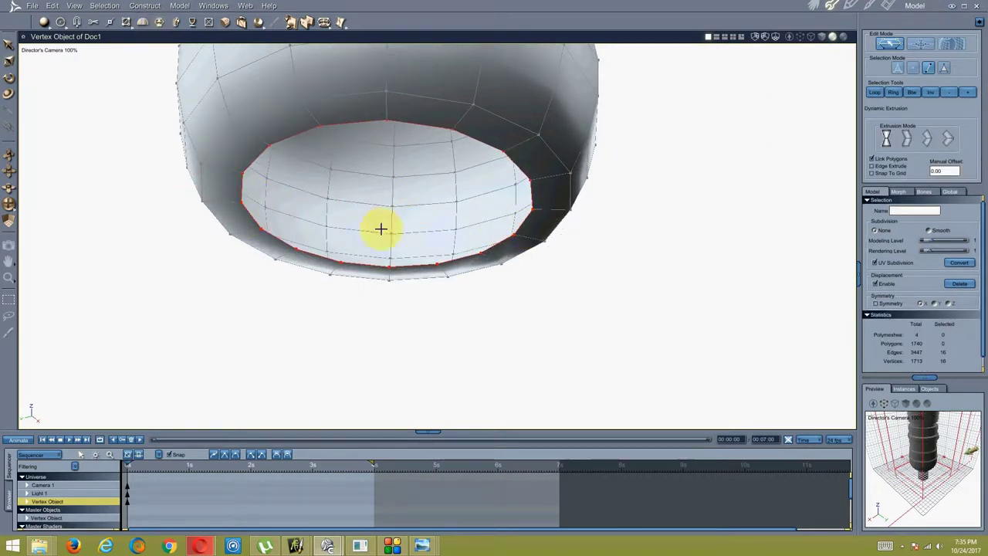
pyautogui.moveTo(322, 249); pyautogui.dragTo(322, 209)
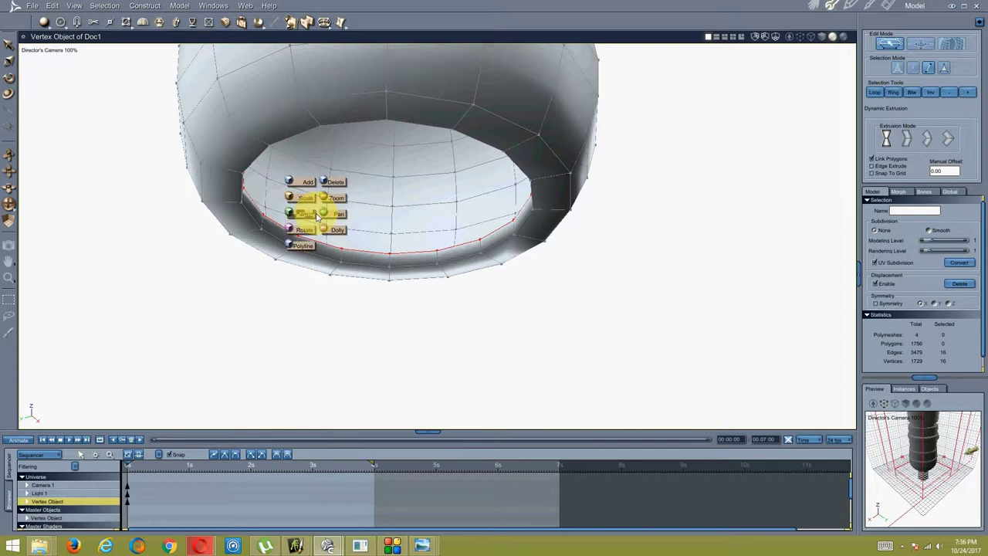
pyautogui.keyDown('shift'); pyautogui.click(540, 139); pyautogui.keyUp('shift')
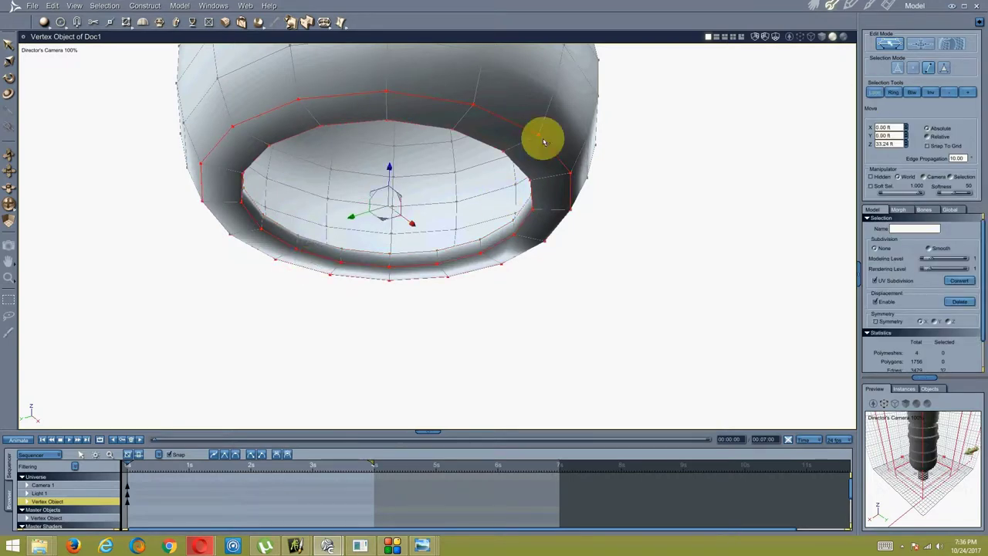
pyautogui.click(324, 23)
pyautogui.click(418, 100)
pyautogui.moveTo(417, 105); pyautogui.dragTo(369, 181)
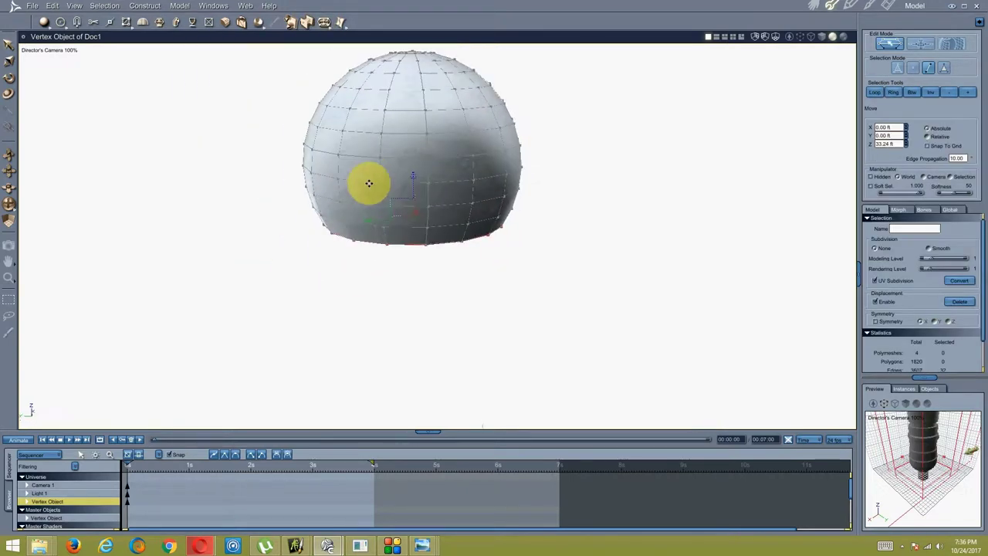
# Select the whole upper sphere as a mesh in mesh selection mode.
pyautogui.click(450, 144)
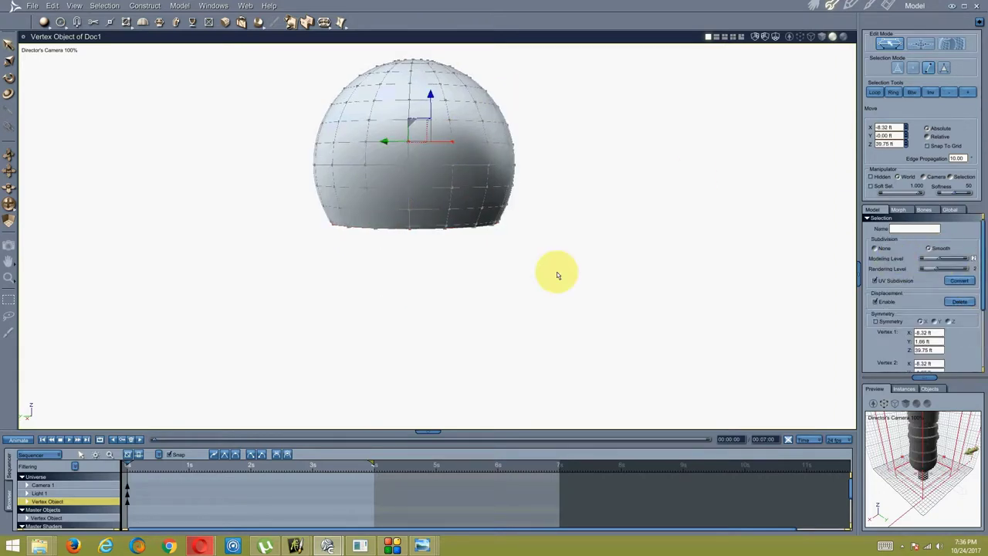
pyautogui.moveTo(415, 212); pyautogui.dragTo(527, 213)
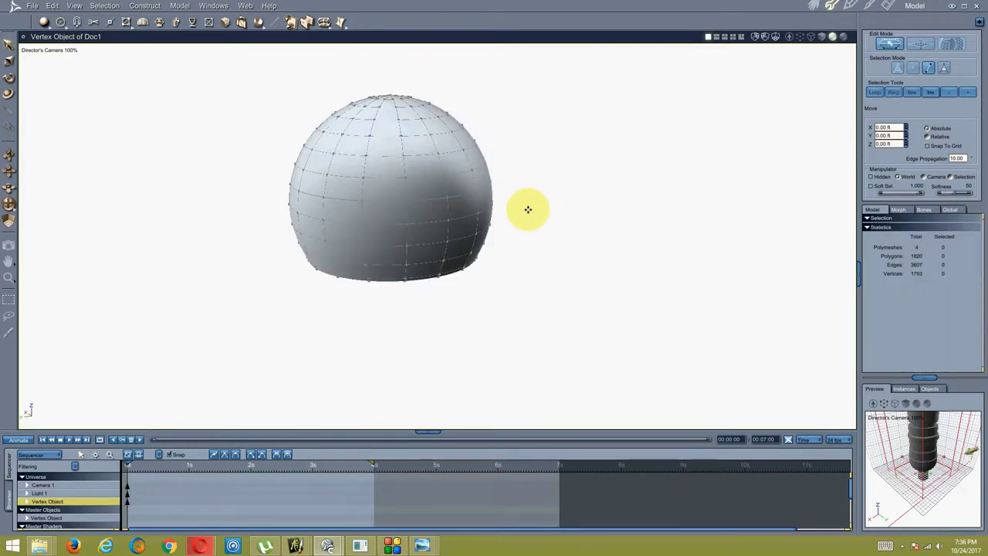
pyautogui.click(187, 6)
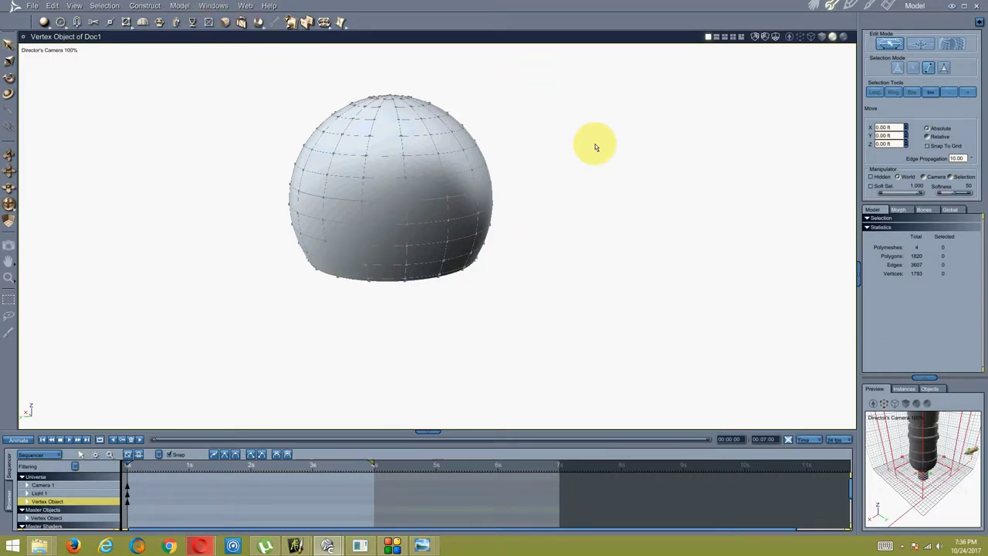
pyautogui.moveTo(404, 313); pyautogui.dragTo(509, 242)
pyautogui.click(944, 68)
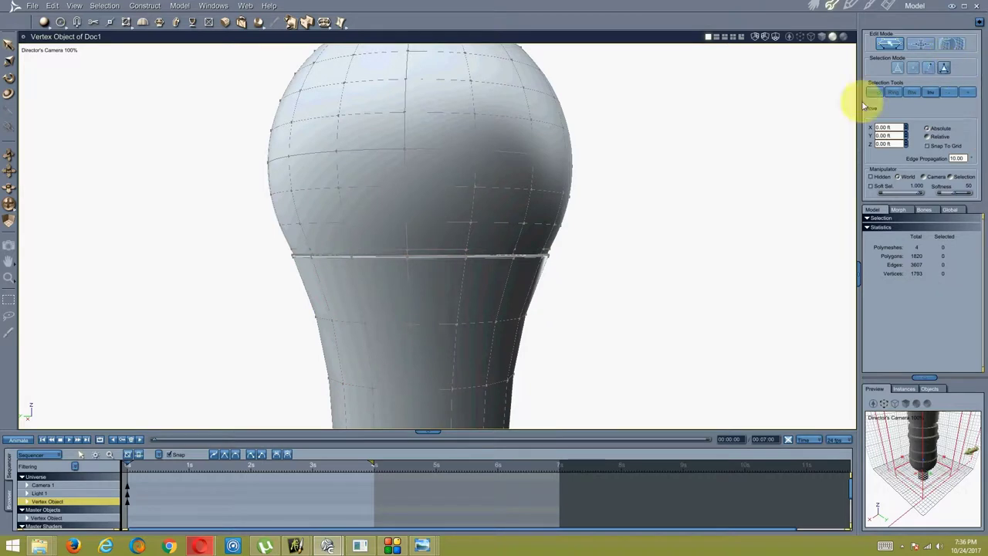
pyautogui.click(445, 237)
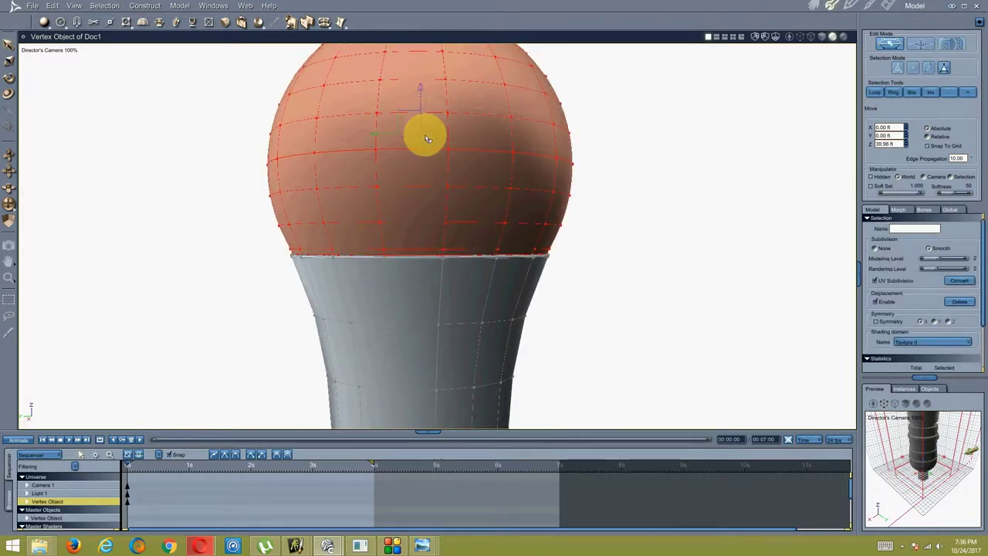
pyautogui.scroll(2, 424, 132)
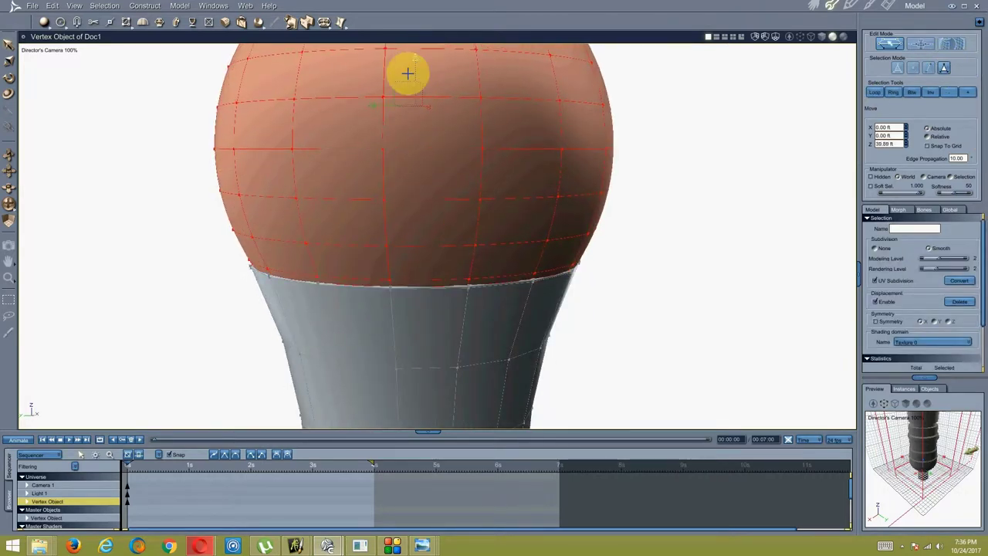
pyautogui.scroll(-2, 392, 218)
pyautogui.scroll(4, 394, 247)
# Reselect the upper sphere and zoom to check it sits on the flared neck.
pyautogui.click(652, 287)
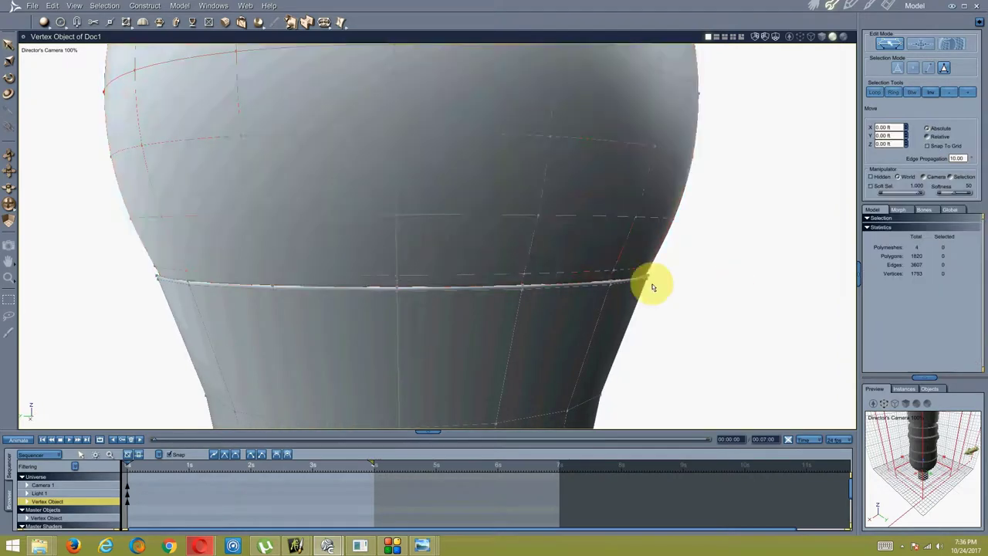
pyautogui.scroll(-3, 459, 260)
pyautogui.click(479, 146)
pyautogui.scroll(3, 409, 98)
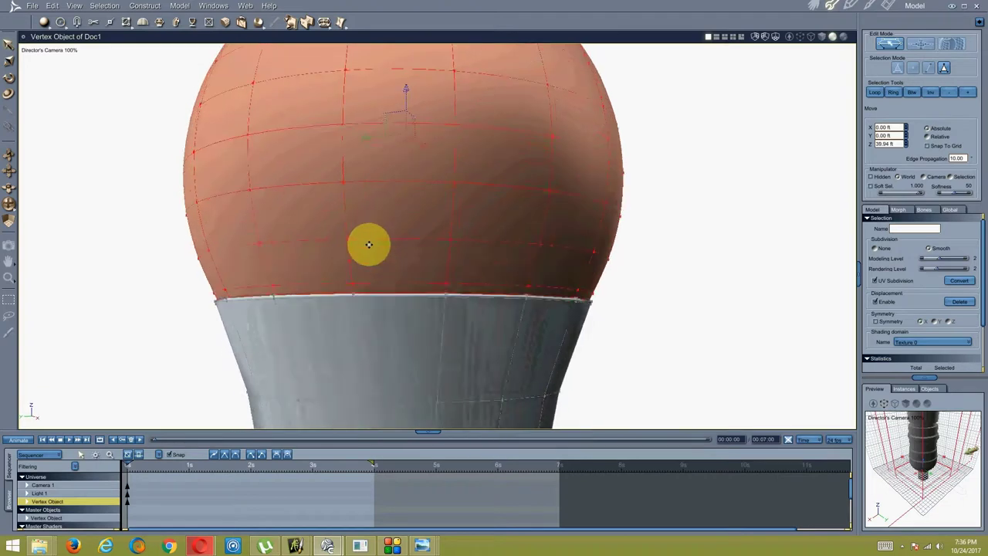
pyautogui.scroll(-2, 372, 239)
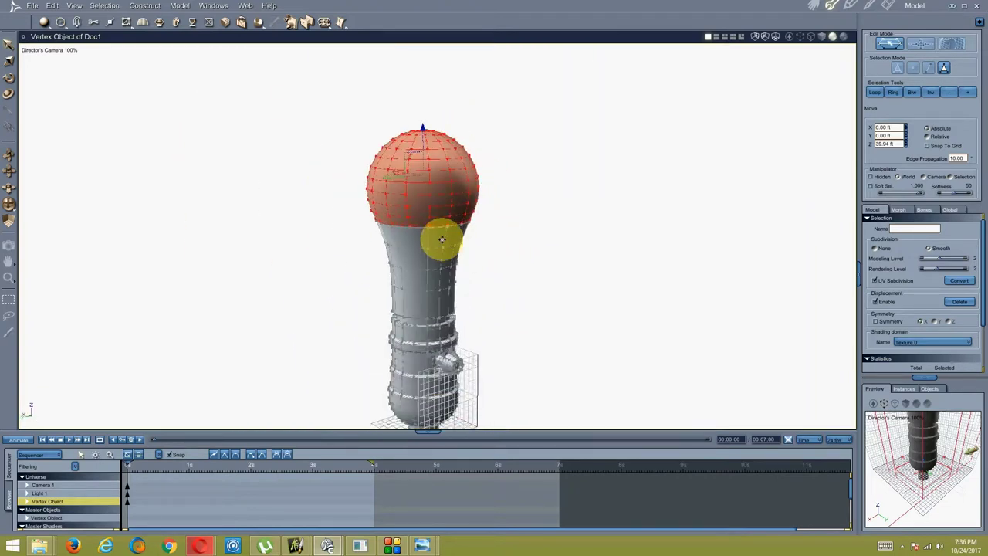
# Orbit the model to a frontal view and bring up the lightbulb reference photo.
pyautogui.moveTo(335, 216); pyautogui.dragTo(386, 270, button='middle')
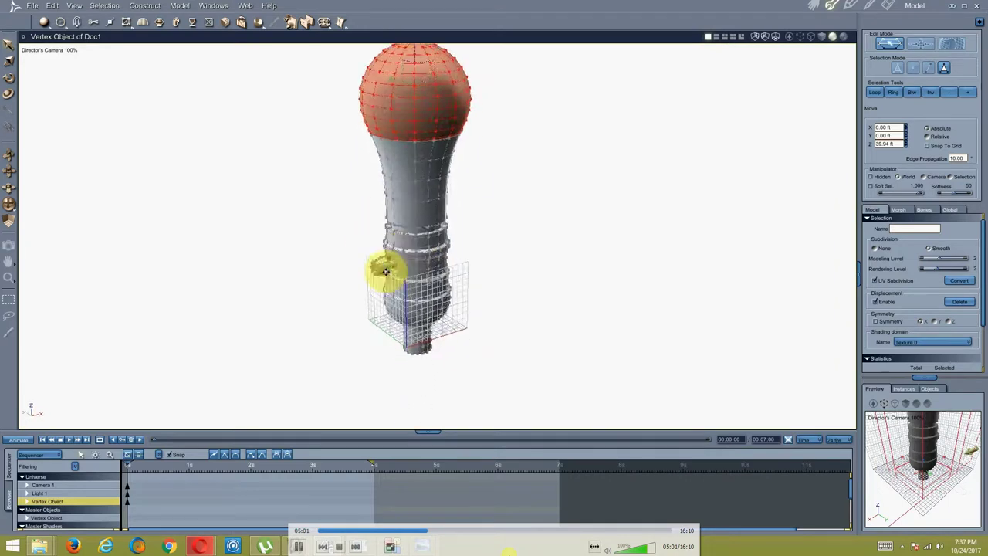
pyautogui.moveTo(393, 481); pyautogui.dragTo(384, 460, button='middle')
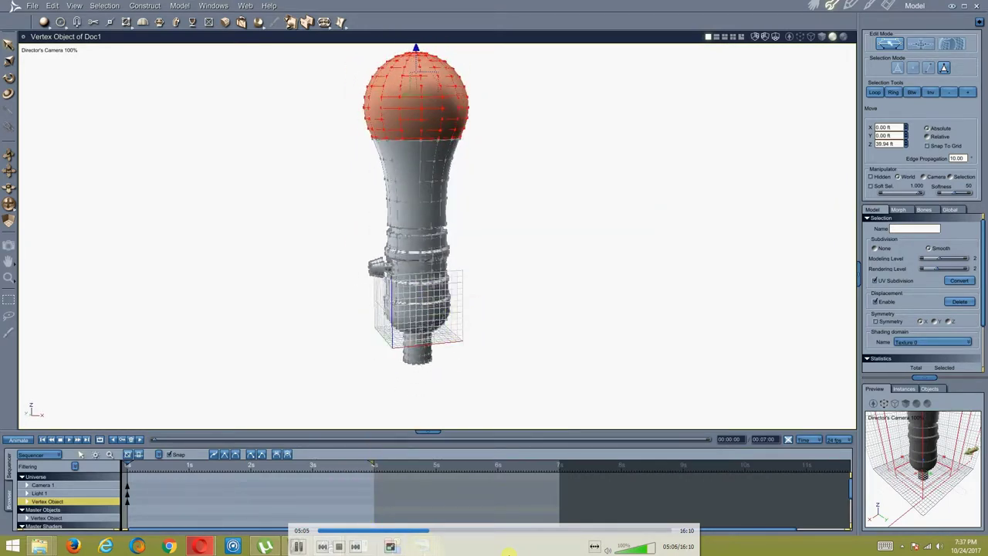
pyautogui.moveTo(422, 546)
pyautogui.click(403, 486)
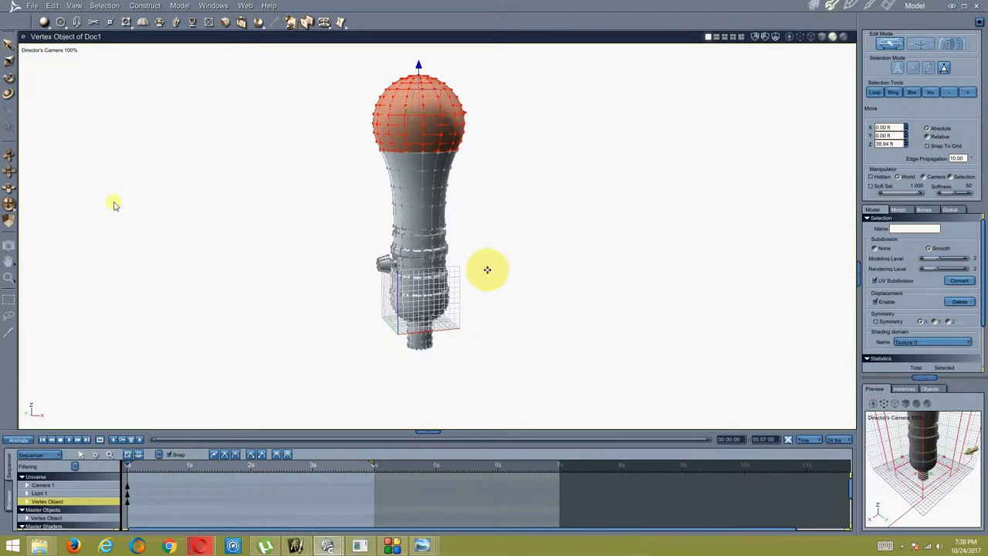
# Switch the viewport to the close-up Front camera view.
pyautogui.moveTo(410, 261)
pyautogui.mouseDown()
pyautogui.moveTo(446, 242)
pyautogui.moveTo(379, 236)
pyautogui.moveTo(490, 185)
pyautogui.moveTo(441, 232)
pyautogui.moveTo(466, 240)
pyautogui.moveTo(337, 252)
pyautogui.moveTo(496, 177)
pyautogui.moveTo(376, 234)
pyautogui.moveTo(404, 225)
pyautogui.moveTo(407, 260)
pyautogui.mouseUp()
pyautogui.click(47, 50)
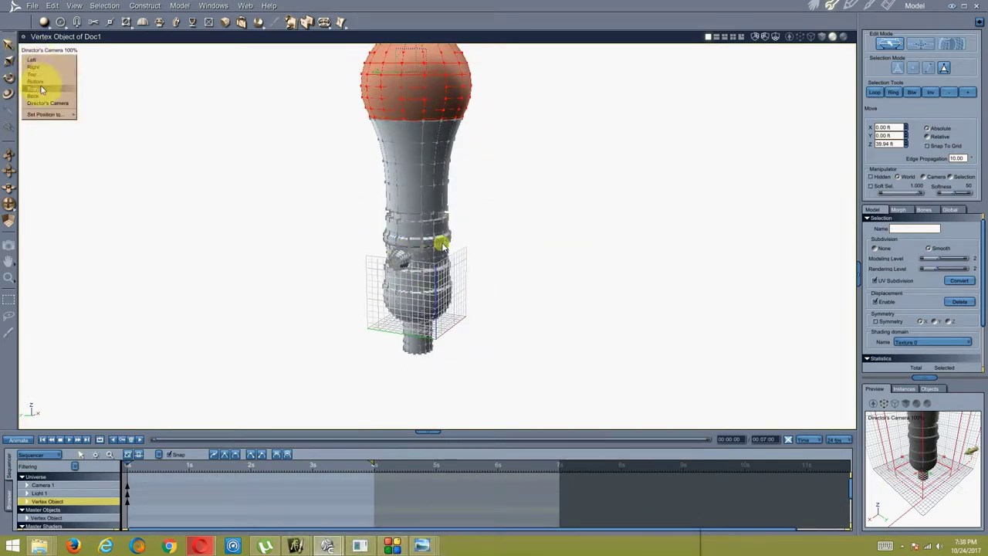
pyautogui.click(38, 83)
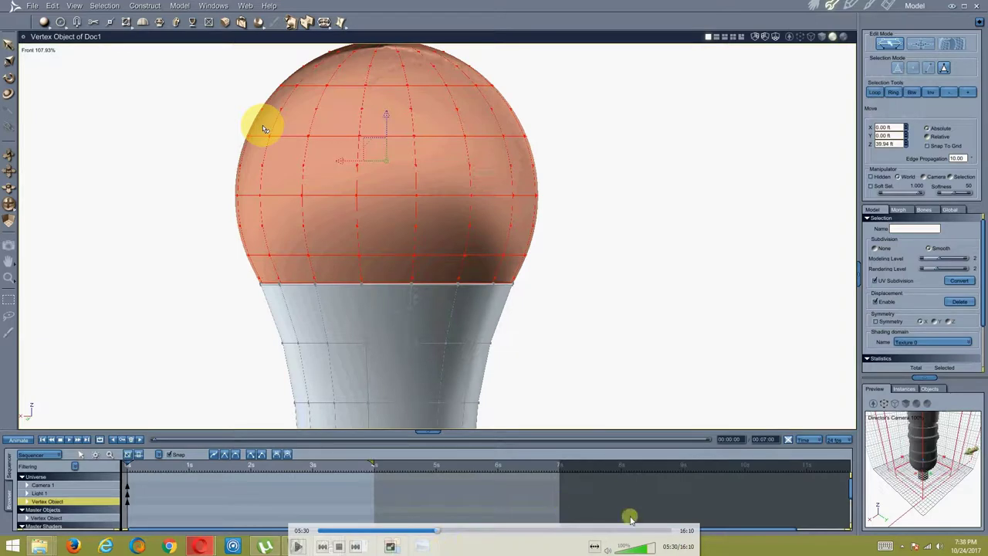
# Exit fullscreen and resume Shade Lamp Modeling Part 2.avi, letting it play to about 10:01.
pyautogui.click(391, 545)
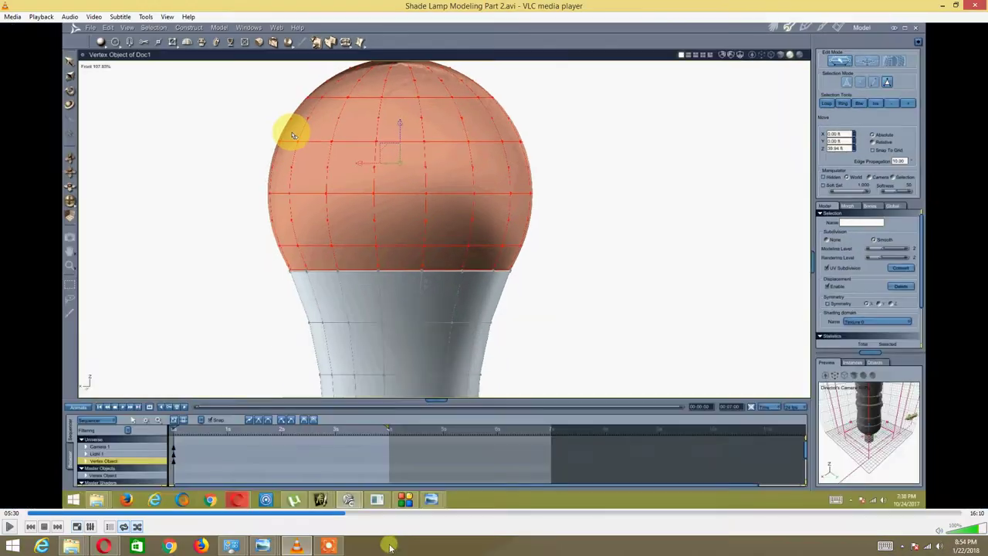
pyautogui.click(330, 546)
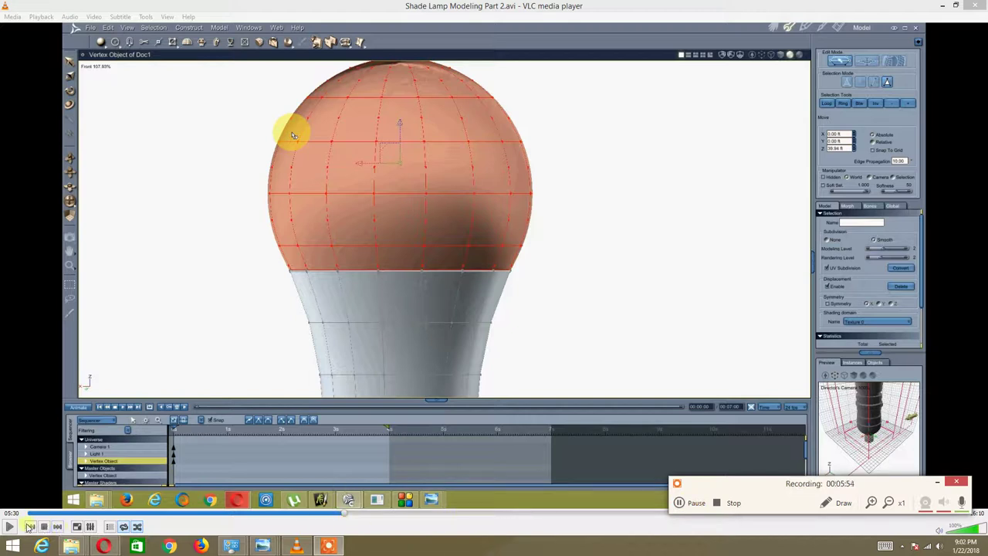
pyautogui.click(285, 340)
pyautogui.press('space')
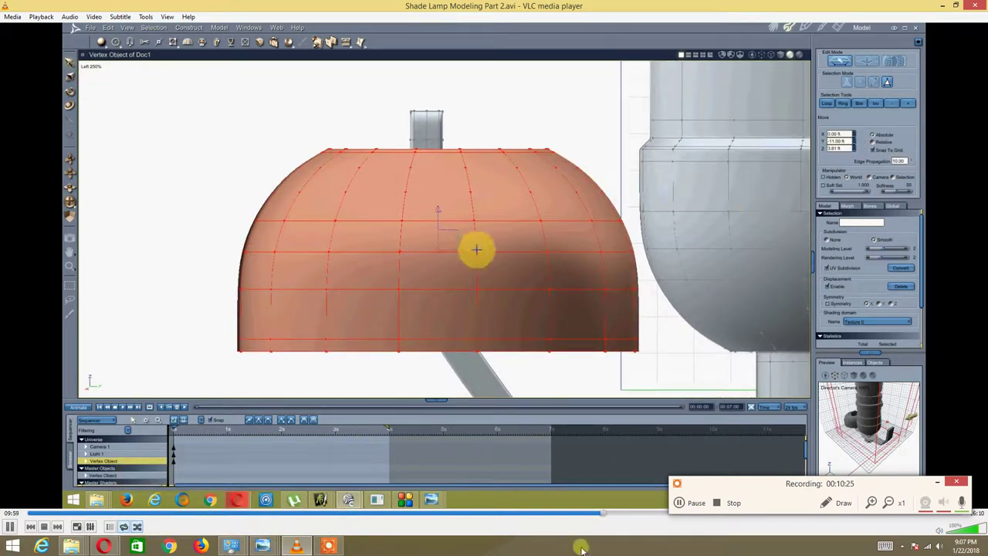
# Close the screen recorder's control bar while the Part 2 tutorial plays.
pyautogui.click(940, 481)
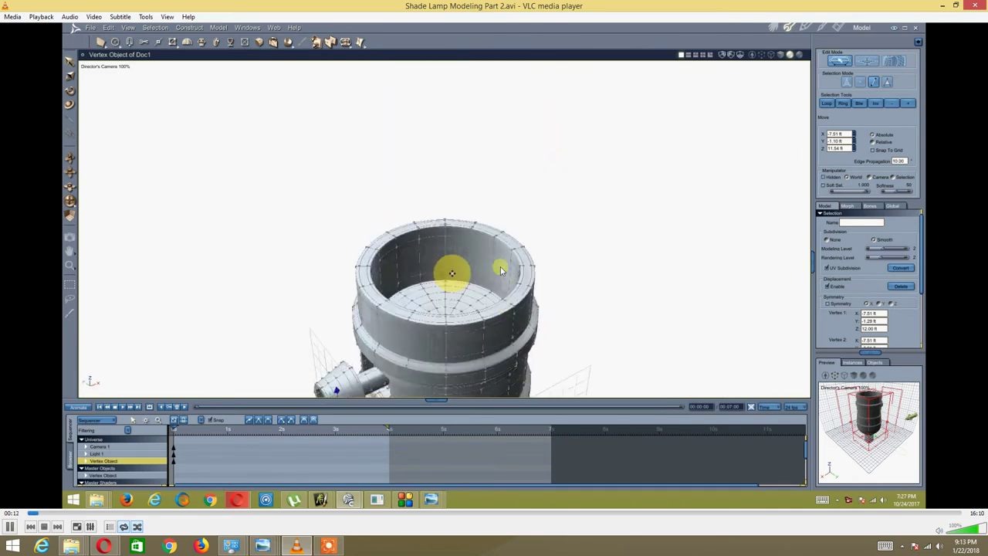
# Replay Part 2, jump to its closing seconds, pause at 16:02, and minimize VLC.
pyautogui.click(44, 526)
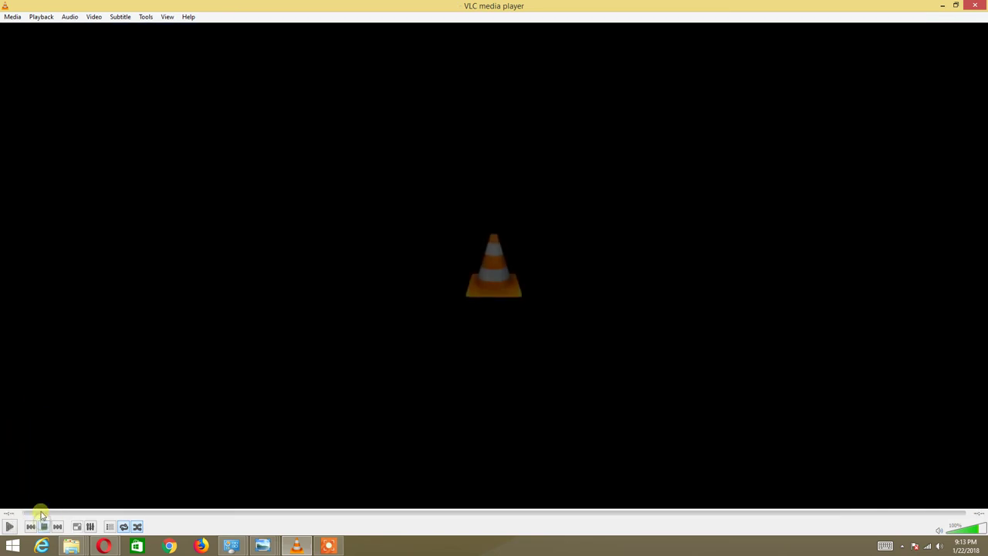
pyautogui.click(11, 527)
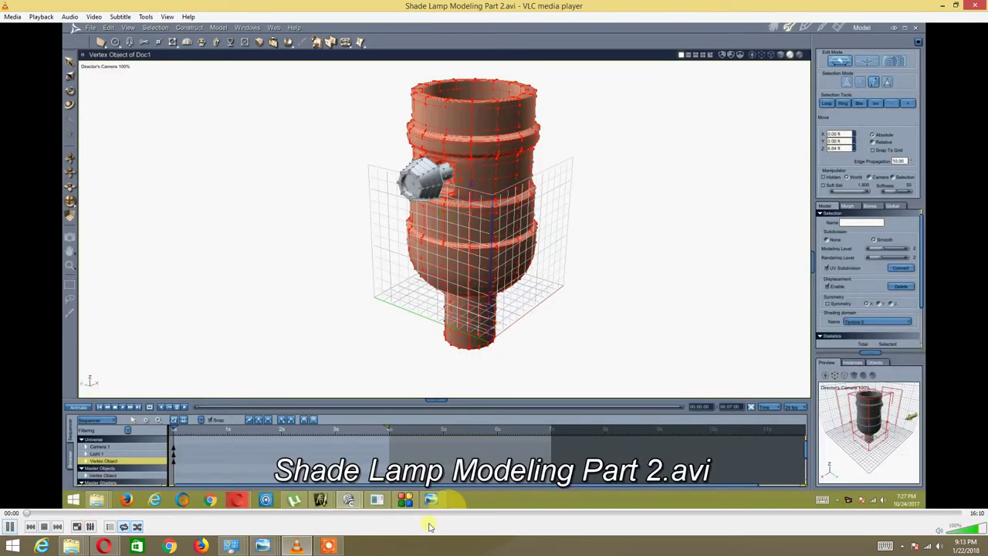
pyautogui.click(937, 513)
pyautogui.click(948, 513)
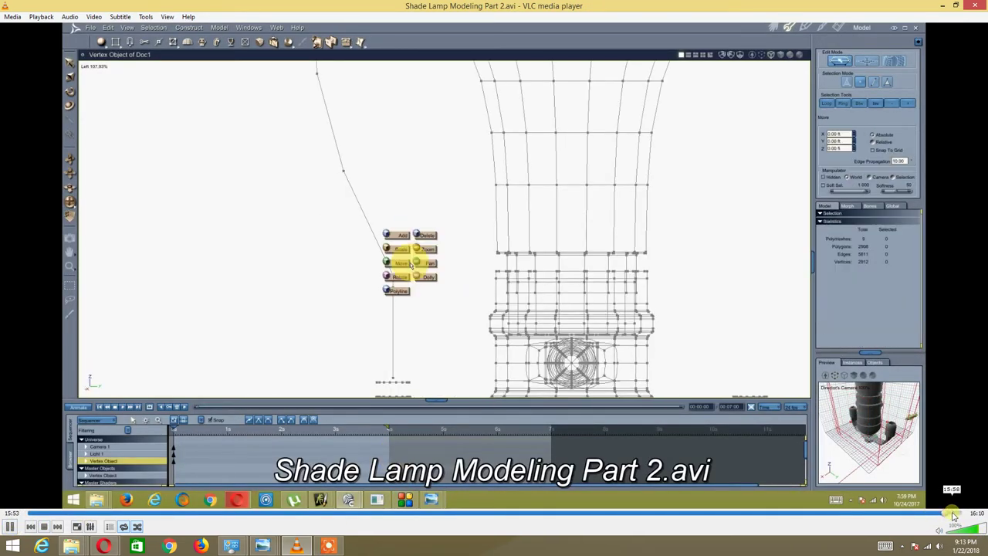
pyautogui.click(954, 514)
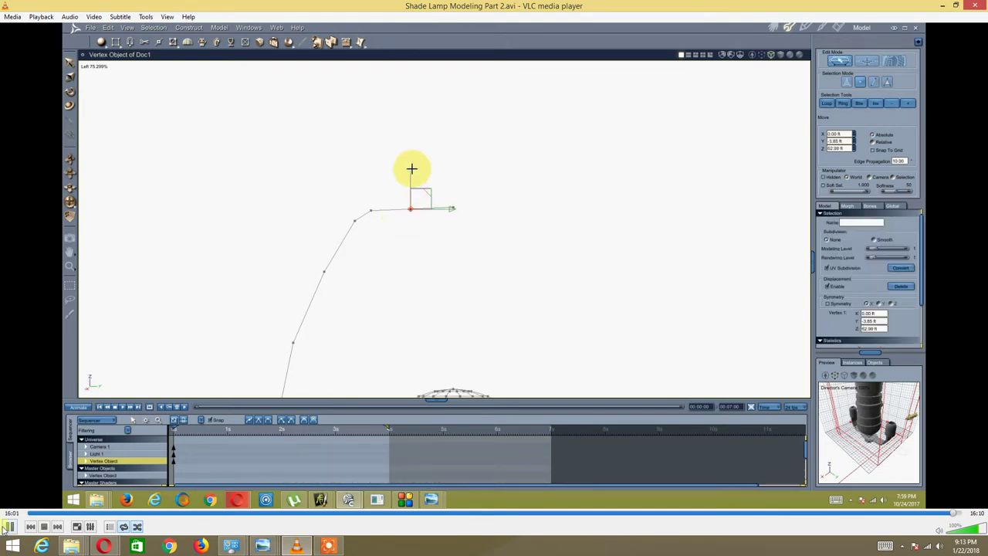
pyautogui.click(10, 527)
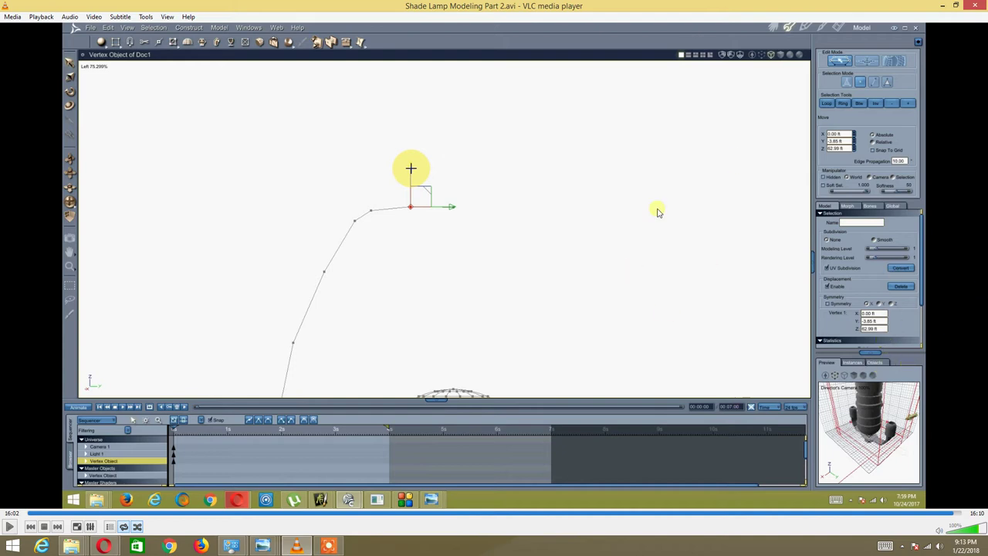
pyautogui.click(940, 5)
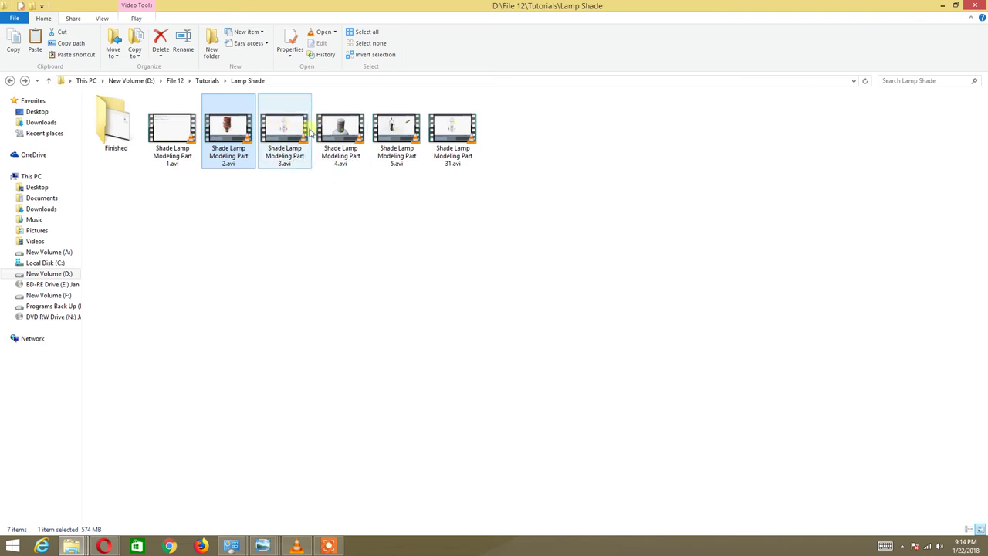
# Open Shade Lamp Modeling Part 3.avi maximized in VLC and pause it at 04:46.
pyautogui.doubleClick(286, 129)
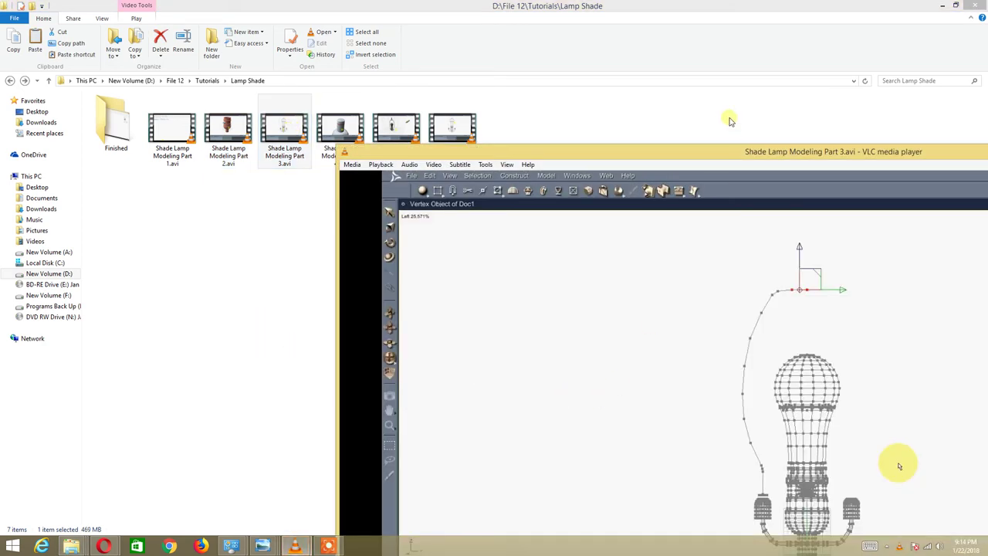
pyautogui.doubleClick(693, 151)
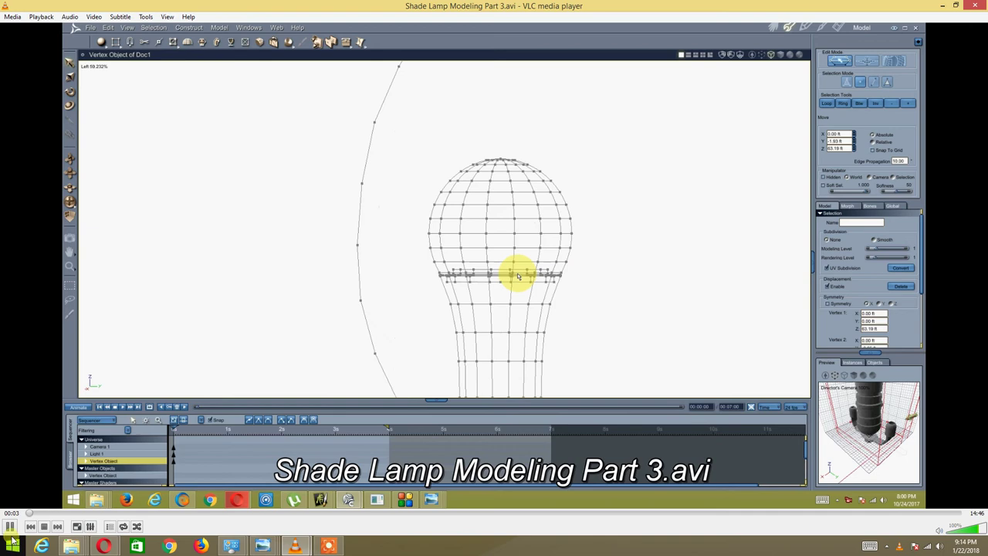
pyautogui.press('space')
pyautogui.moveTo(808, 513)
pyautogui.mouseDown()
pyautogui.moveTo(256, 536)
pyautogui.moveTo(312, 550)
pyautogui.moveTo(330, 513)
pyautogui.mouseUp()
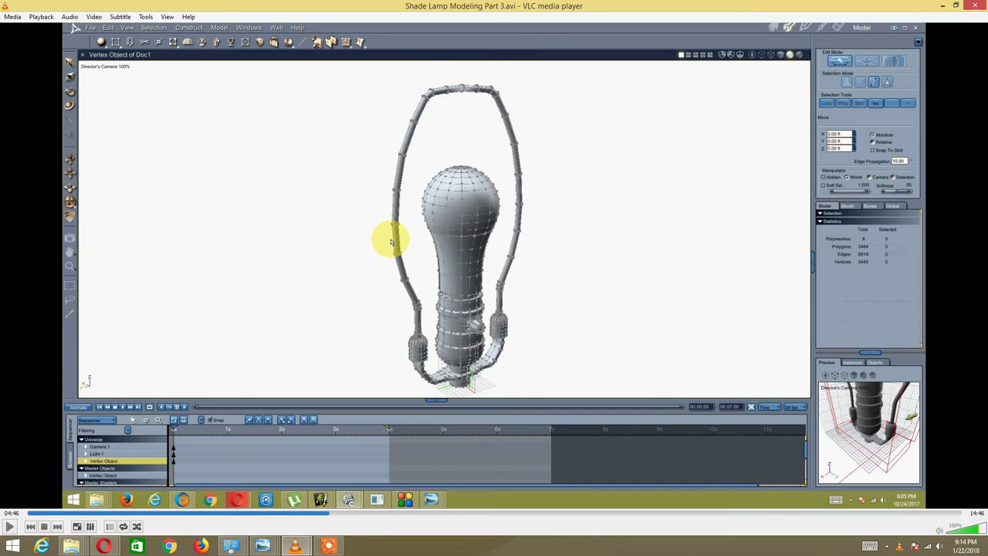
# Close VLC and restore the screen recorder's control bar.
pyautogui.moveTo(987, 1)
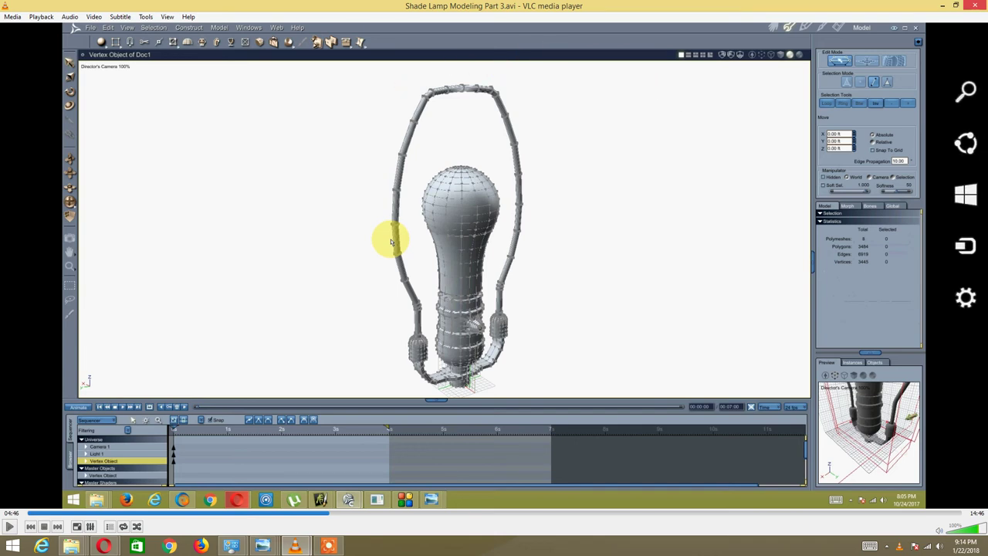
pyautogui.click(977, 5)
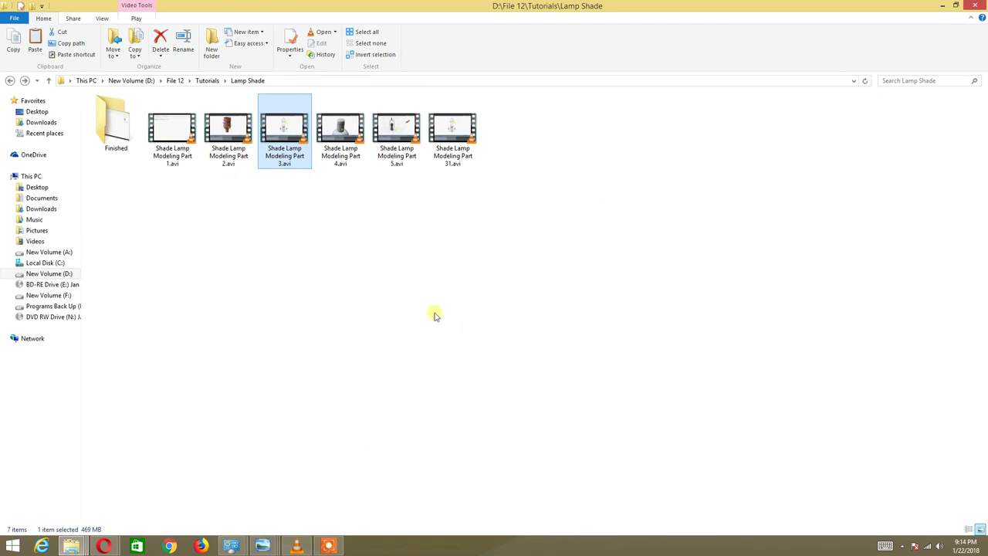
pyautogui.click(329, 546)
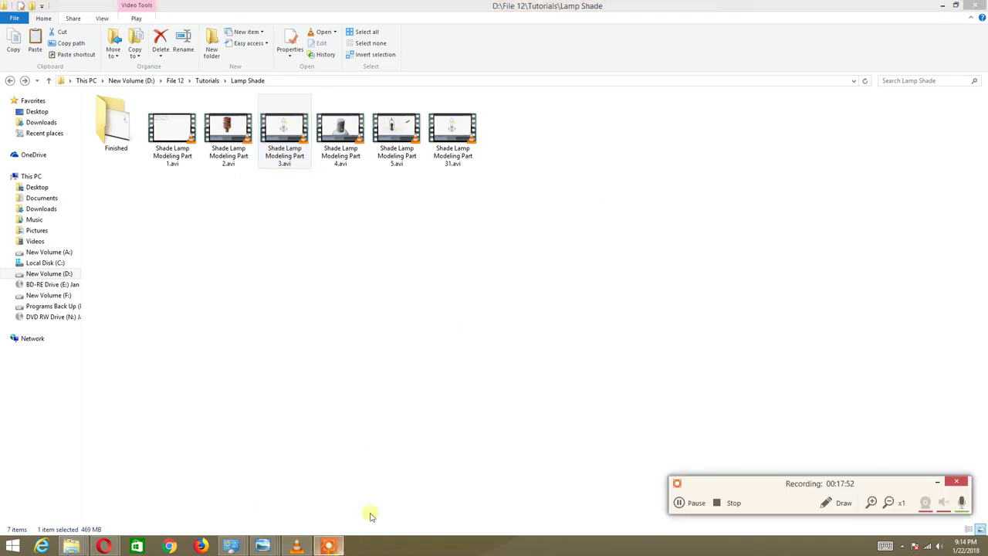